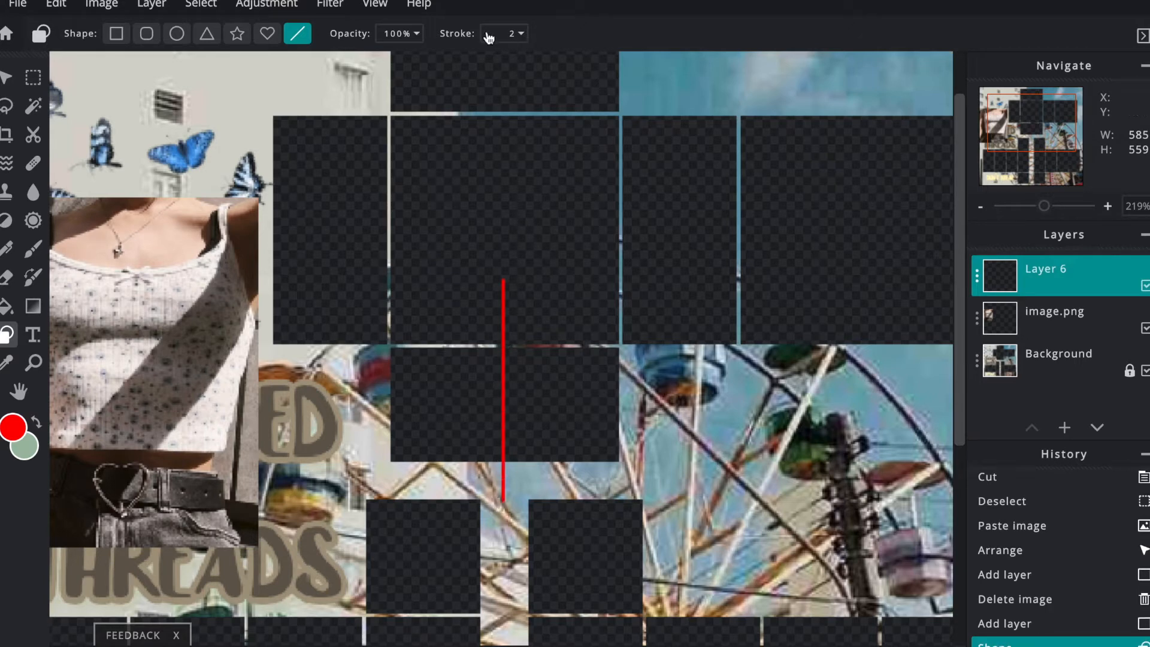
Extend the red vertical guide line up through the centre of the torso panels to above the template's uppermost panel
mouse_move(501, 97)
mouse_down()
mouse_move(504, 160)
mouse_move(503, 92)
mouse_up()
scroll(553, 155, down, 2)
scroll(555, 154, down, 2)
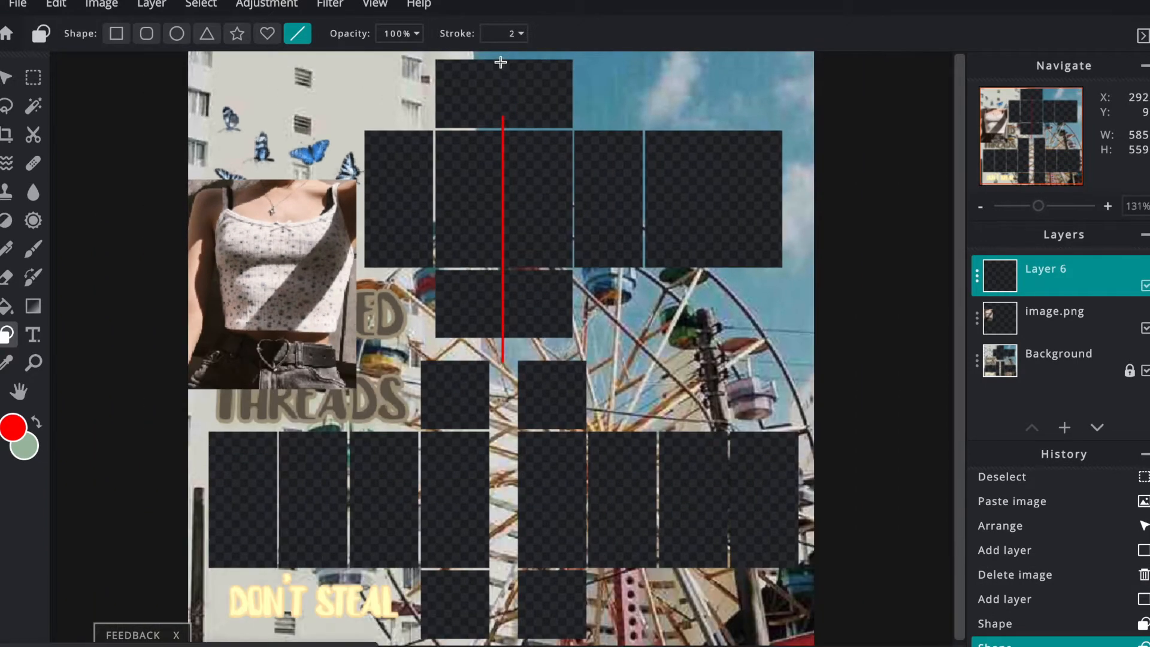
drag(502, 117, 502, 55)
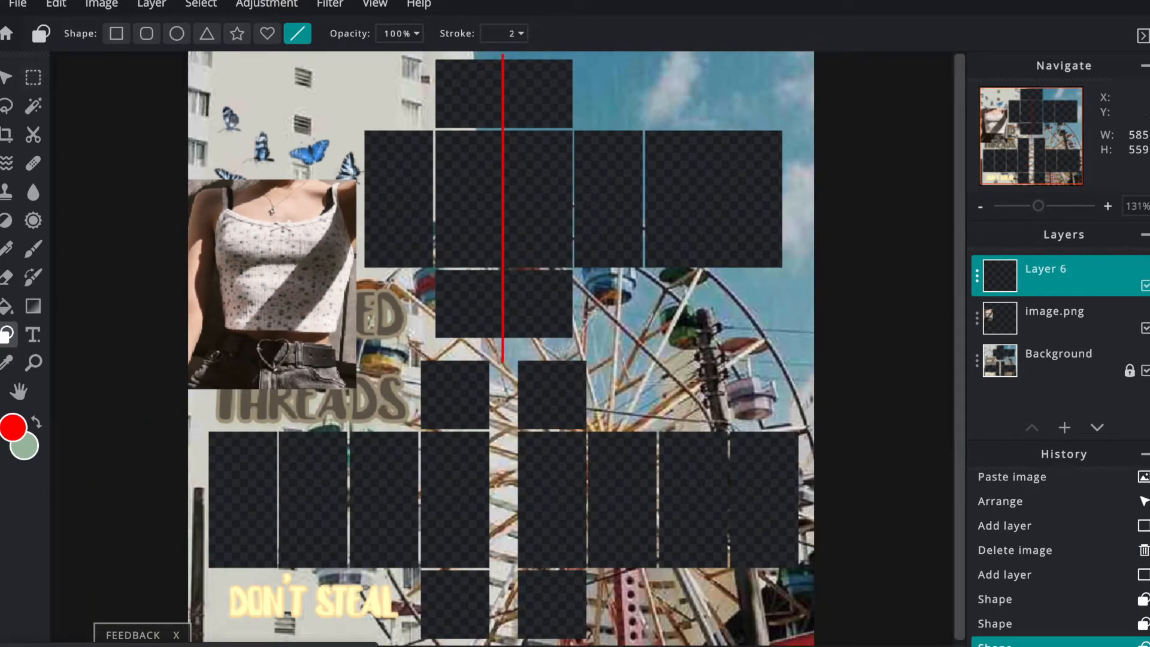
Add a new empty layer and set the foreground colour to white (#FFFFFF)
click(7, 76)
click(634, 315)
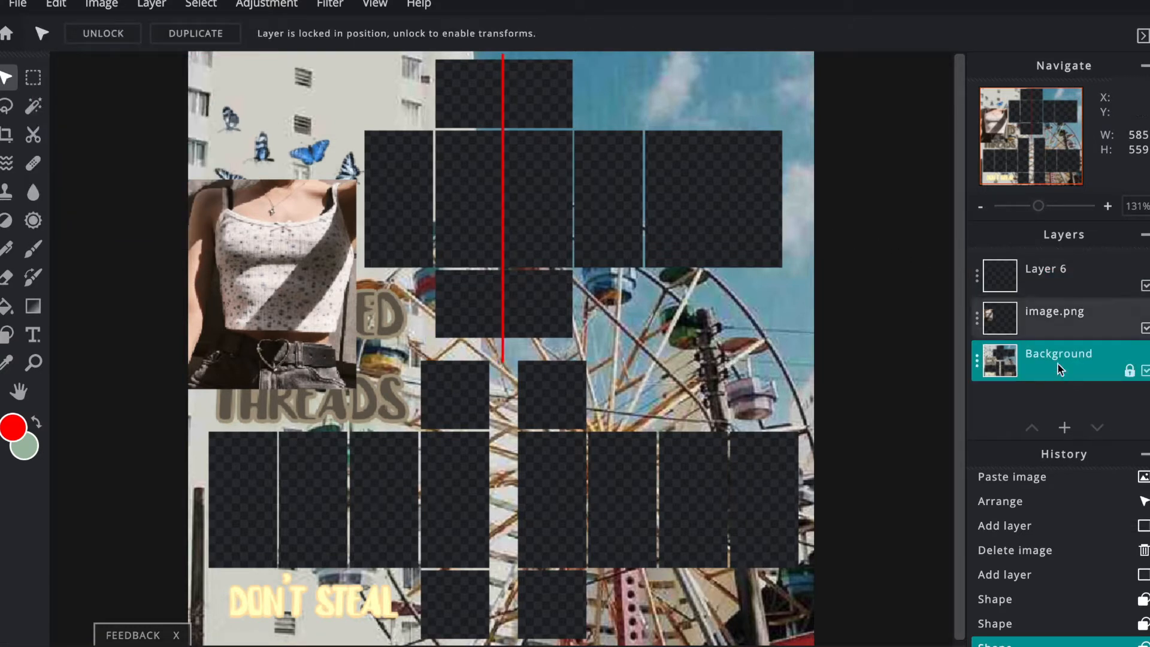
click(1064, 429)
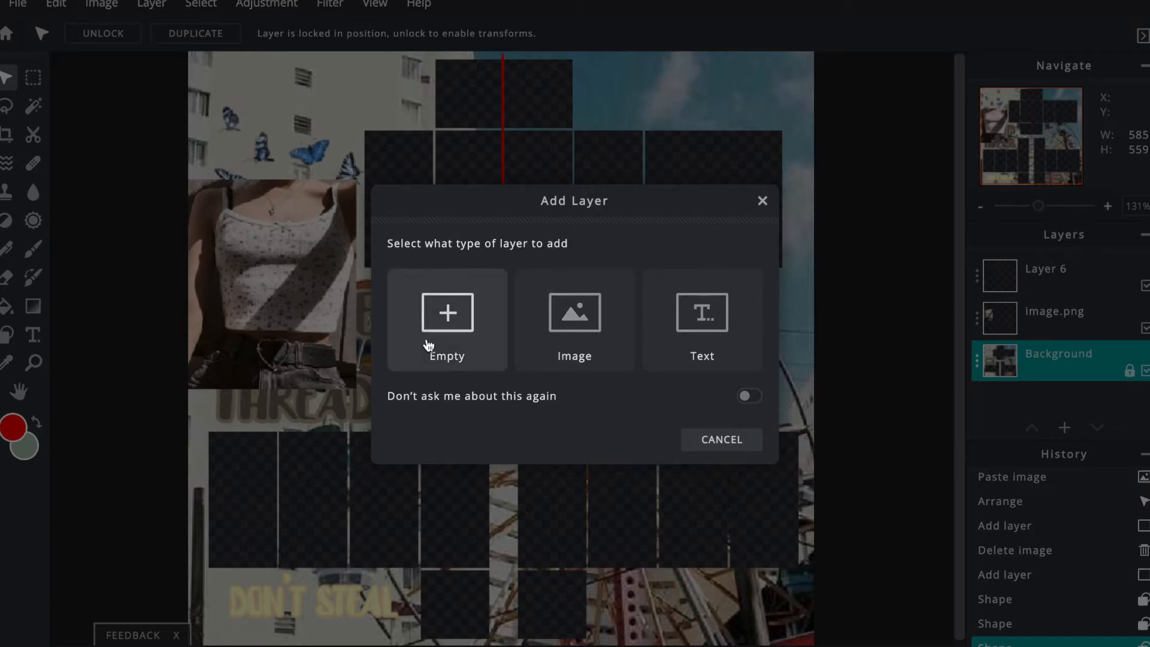
click(434, 317)
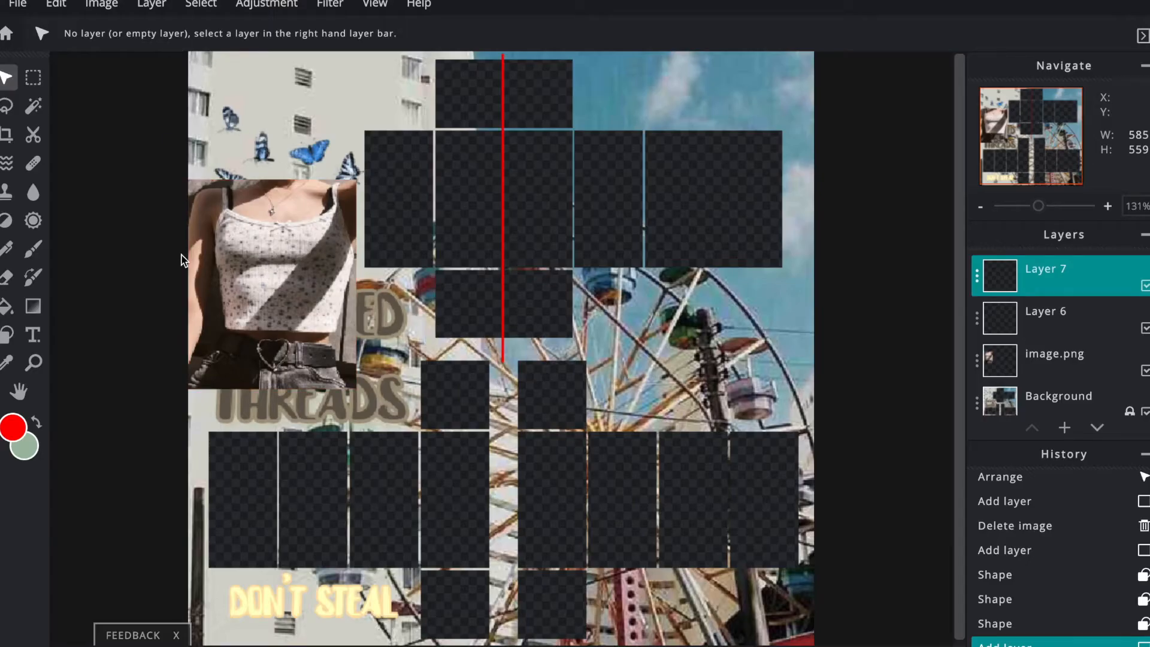
click(13, 427)
drag(483, 321, 345, 174)
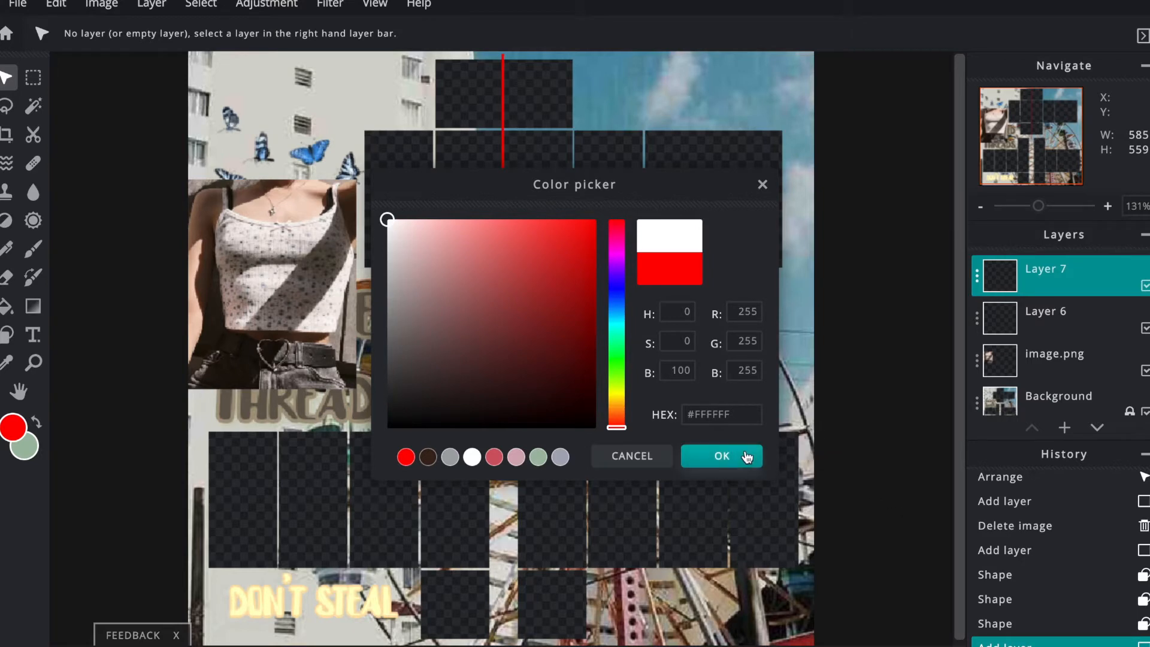
click(722, 456)
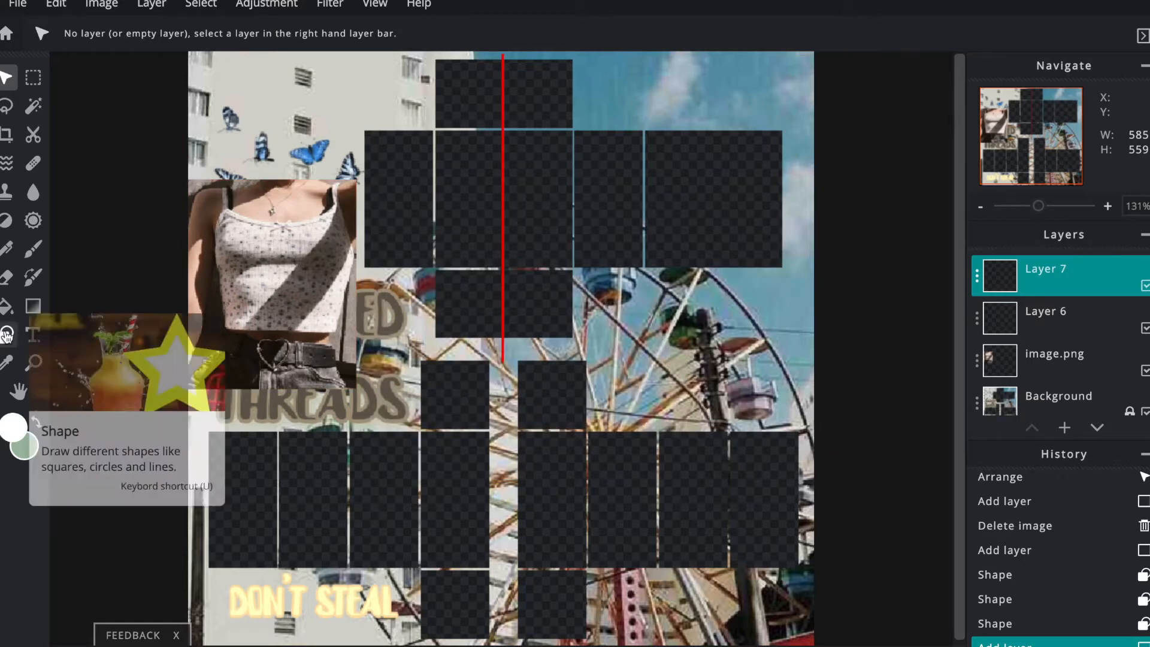
Draw a white vertical strap line with stroke 2 from the uppermost panel's top edge into the front torso panel, left of the red guide
click(7, 335)
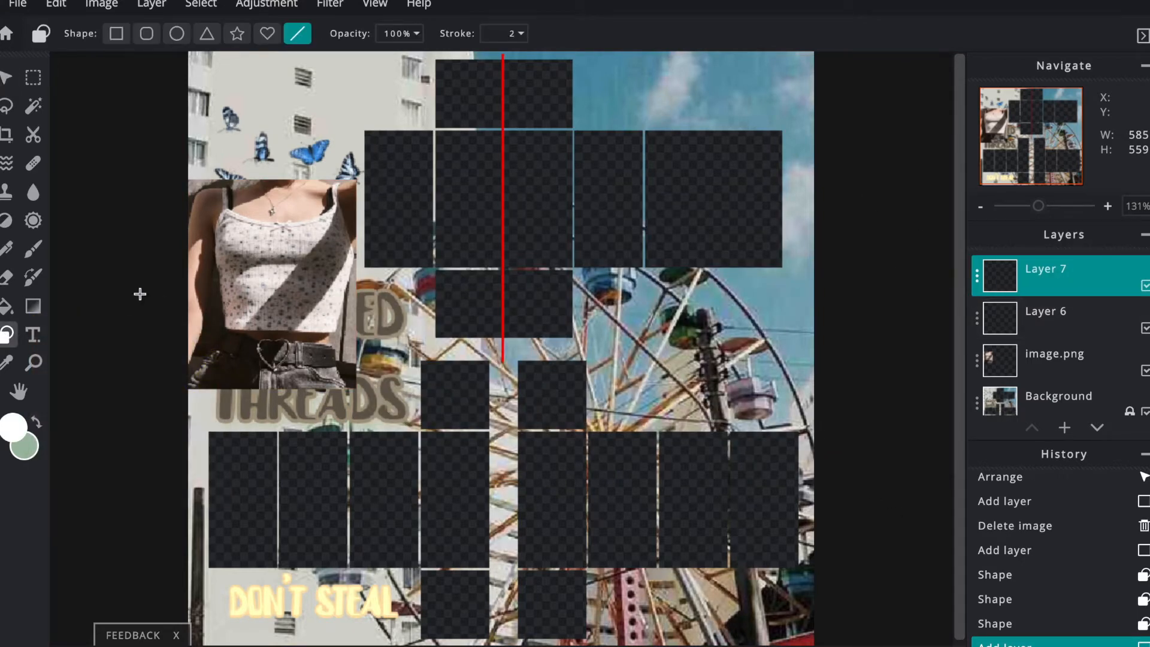
scroll(458, 52, up, 3)
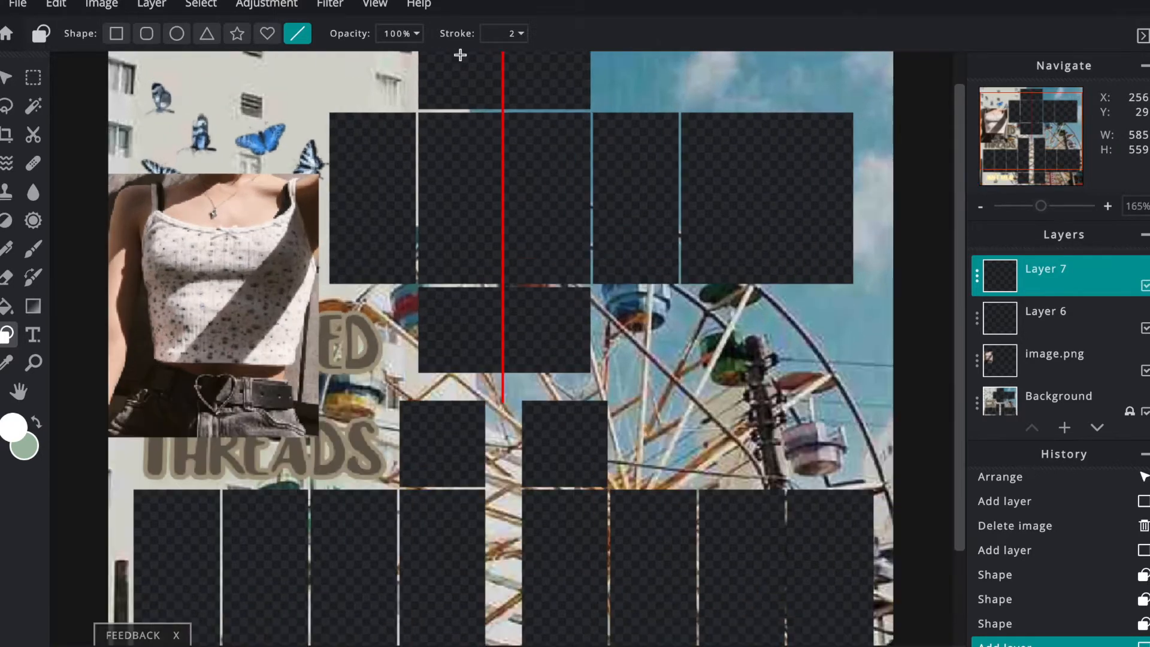
scroll(462, 56, up, 3)
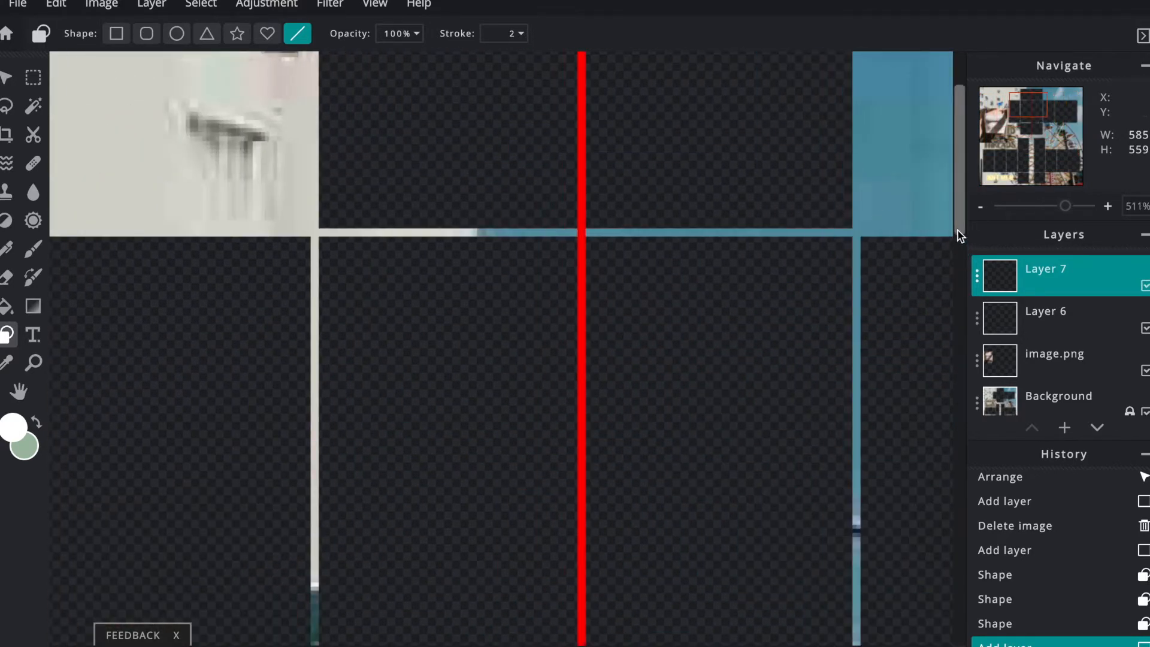
scroll(962, 207, up, 1)
drag(962, 206, 957, 170)
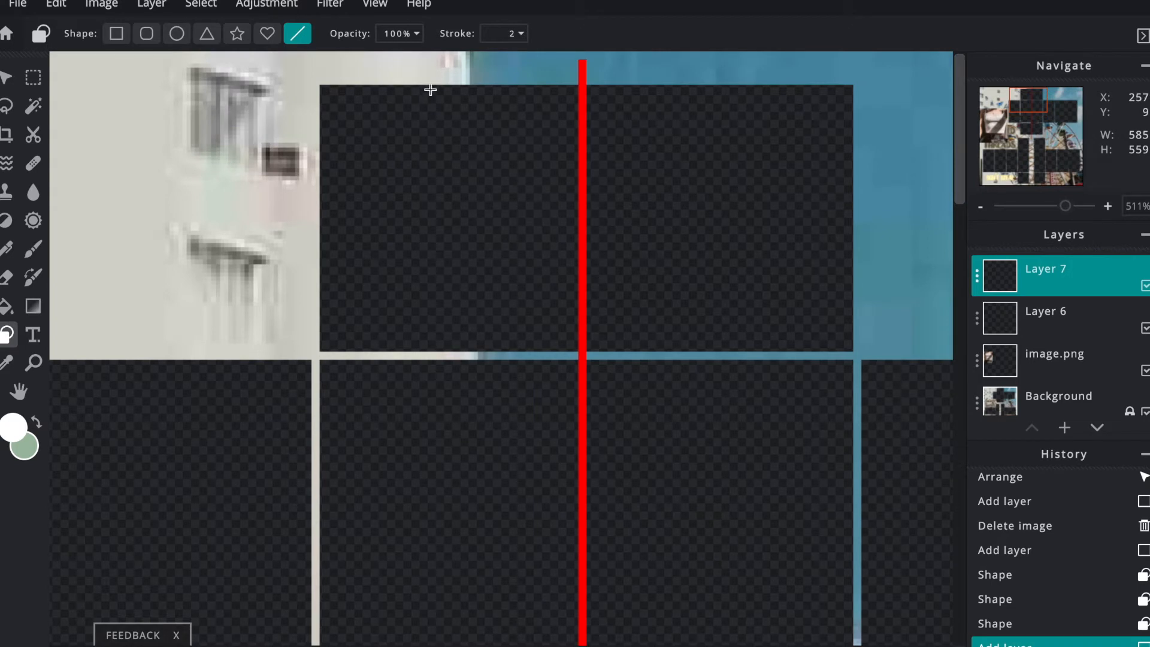
mouse_move(427, 86)
mouse_down()
mouse_move(413, 250)
mouse_move(434, 351)
mouse_move(424, 440)
mouse_up()
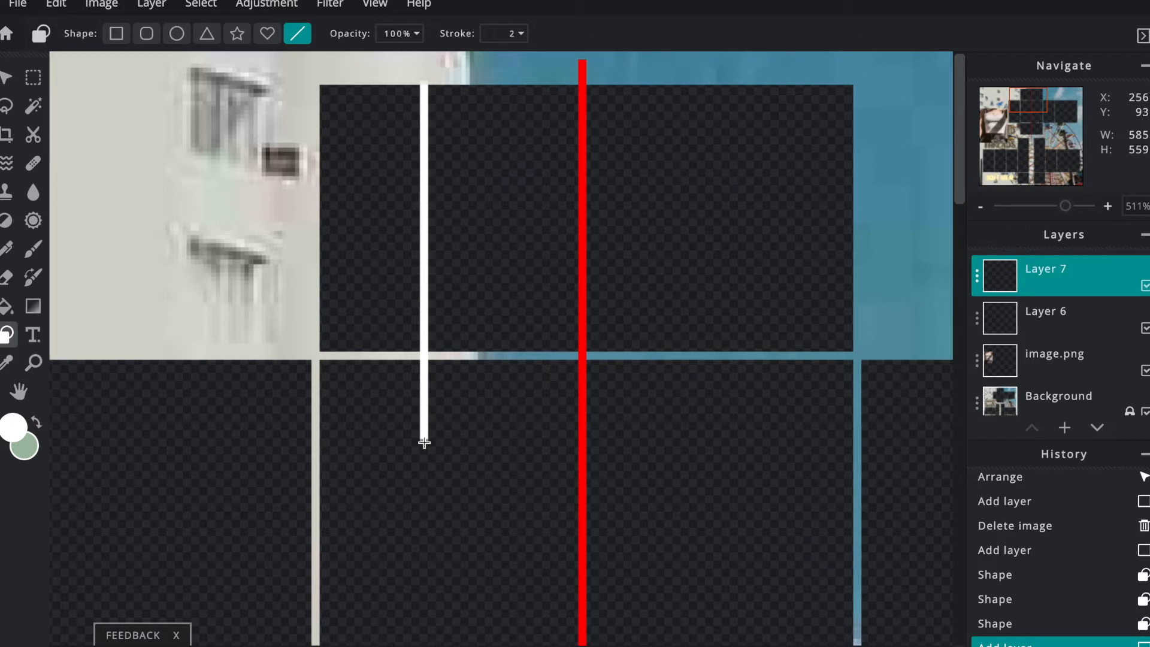
drag(424, 454, 424, 455)
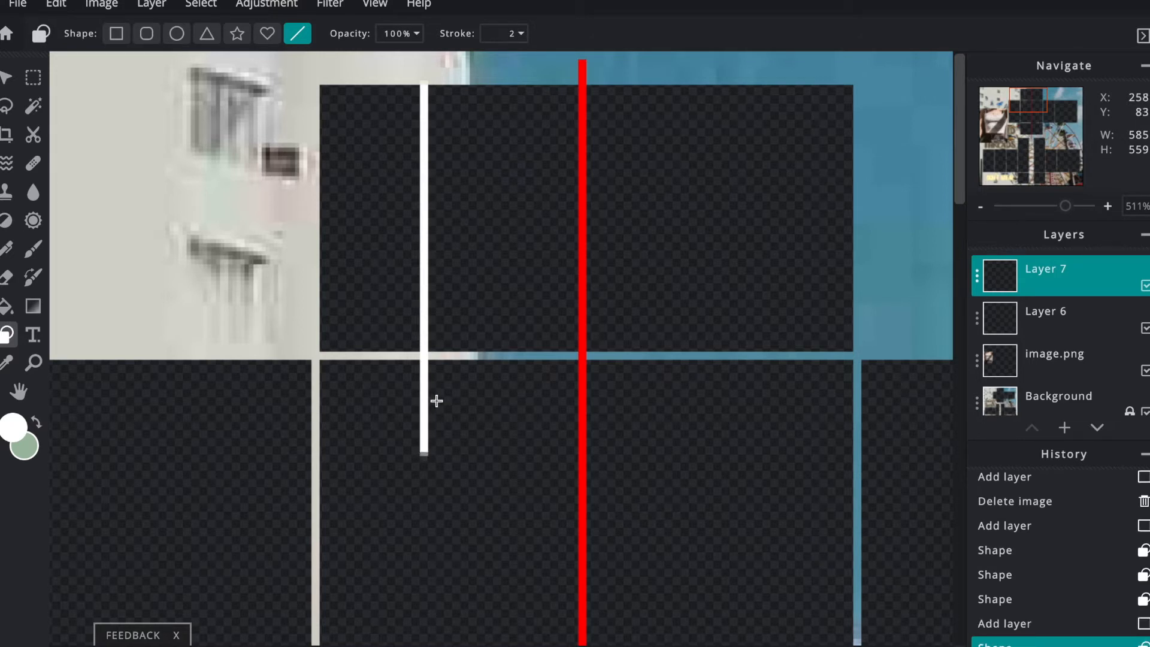
Draw the armhole curve in short line segments from the strap's lower end, continuing it horizontally across the left side panel's outer edge
scroll(438, 395, down, 3)
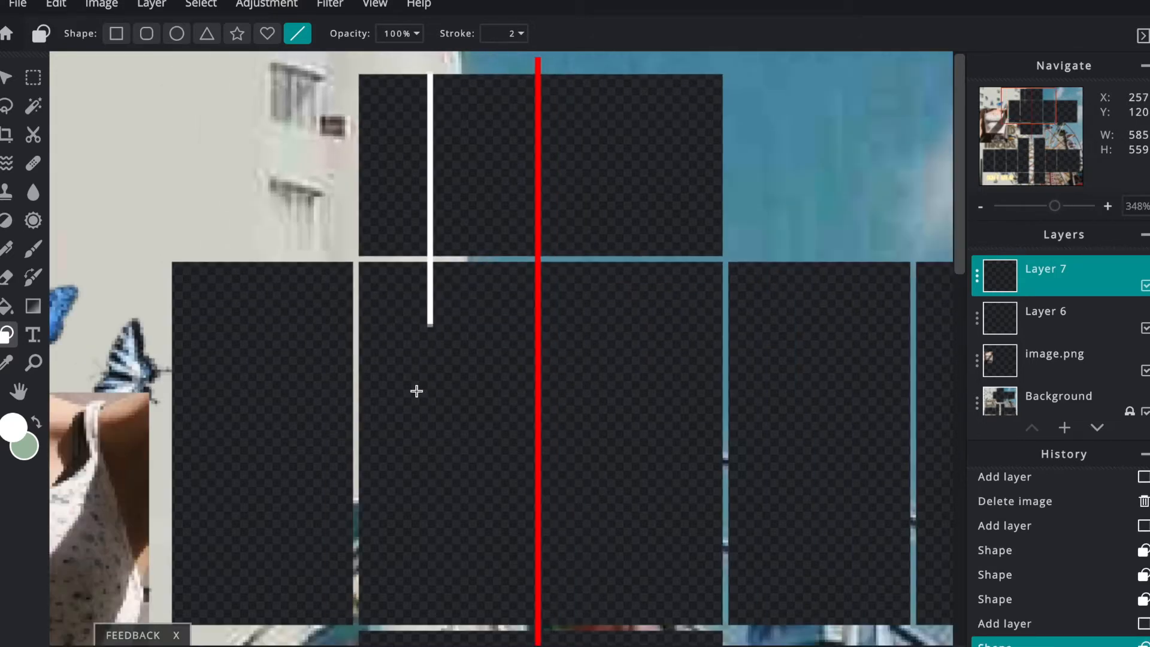
scroll(352, 324, up, 4)
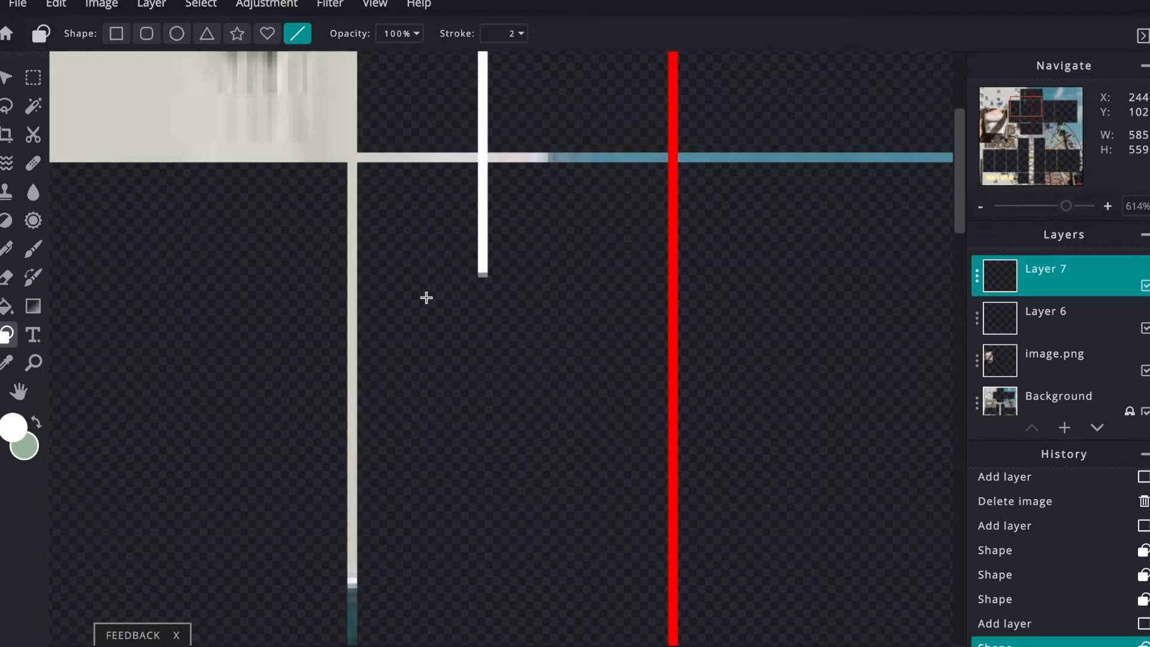
mouse_move(480, 282)
mouse_down()
mouse_move(459, 312)
mouse_move(395, 343)
mouse_move(109, 344)
mouse_up()
scroll(429, 342, down, 4)
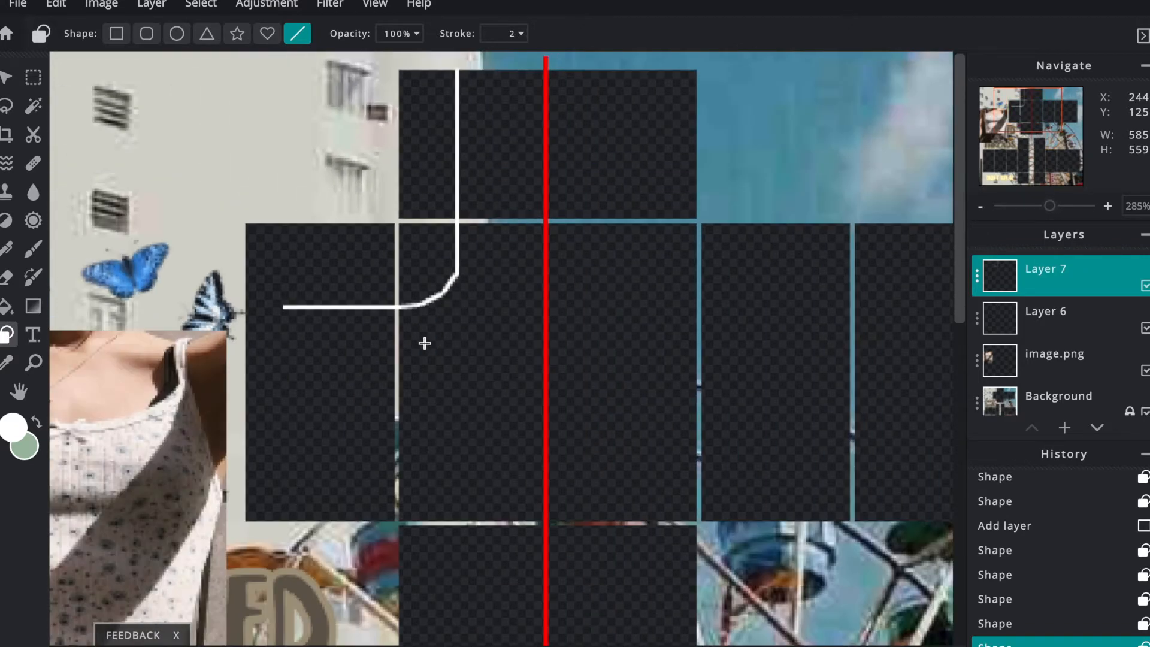
scroll(251, 288, up, 4)
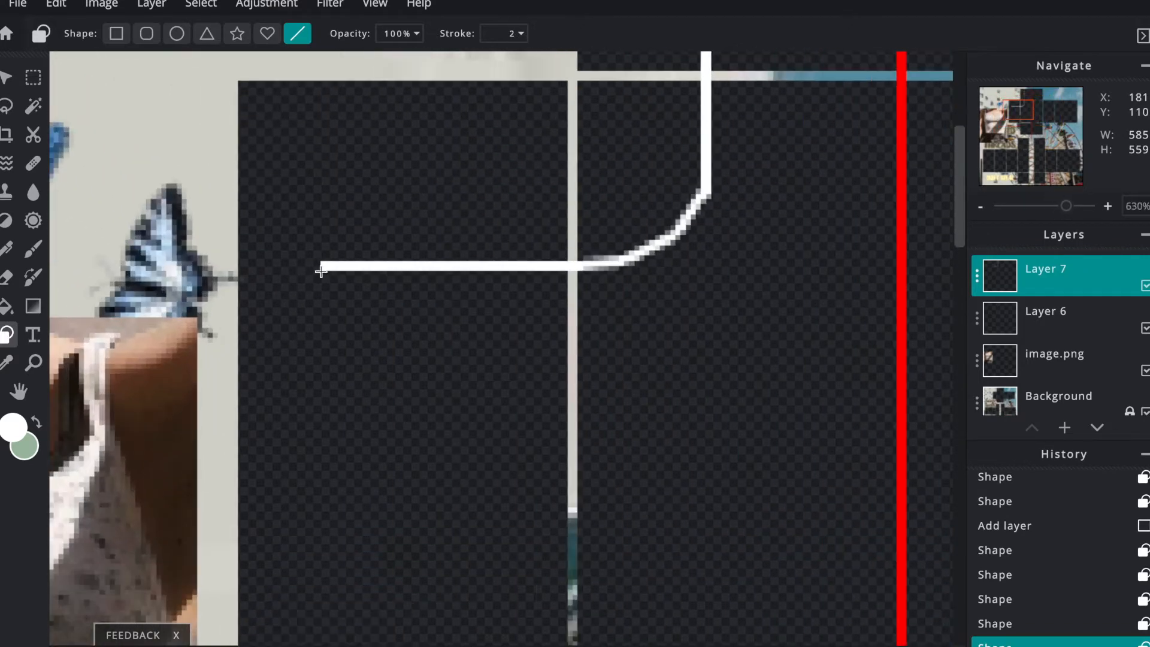
drag(321, 268, 226, 268)
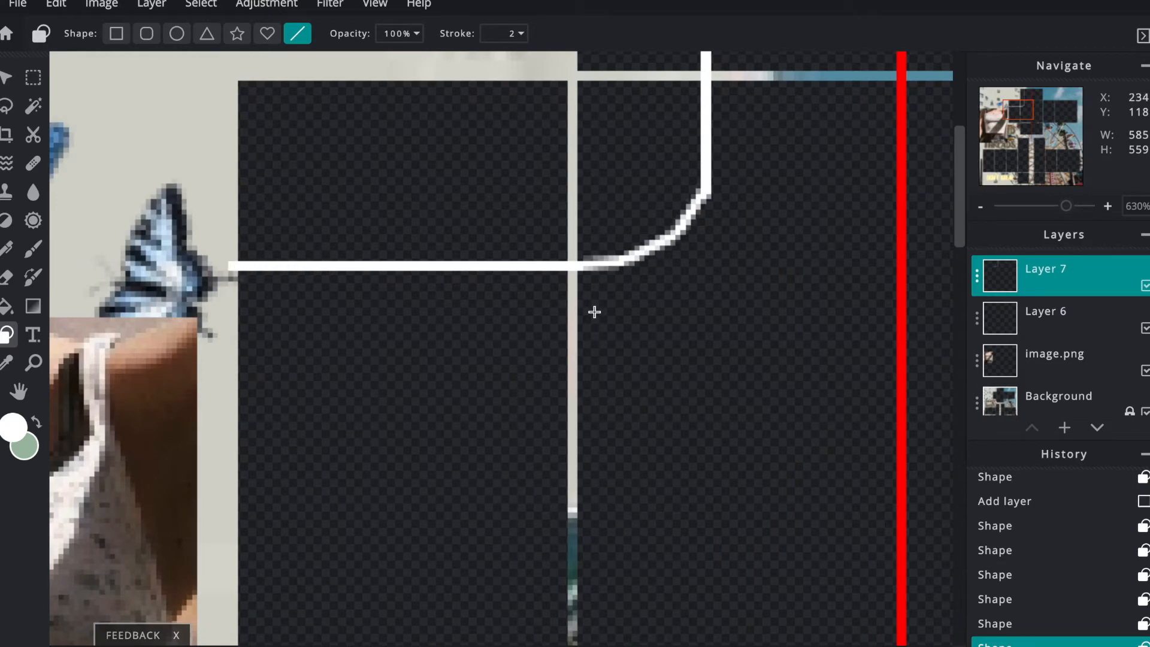
scroll(599, 306, down, 4)
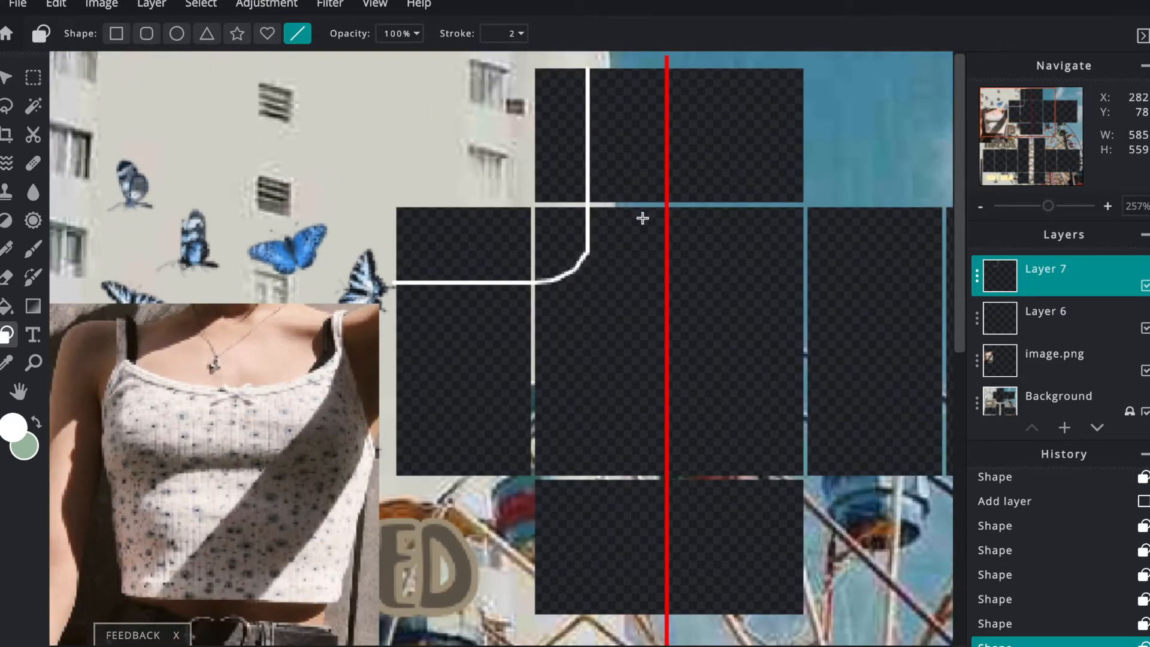
Draw the left half of the neckline as a shallow curve of line segments from the strap's lower end to the red guide
scroll(643, 218, up, 5)
mouse_move(373, 271)
mouse_down()
mouse_move(428, 308)
mouse_move(565, 316)
mouse_move(555, 323)
mouse_move(615, 334)
mouse_up()
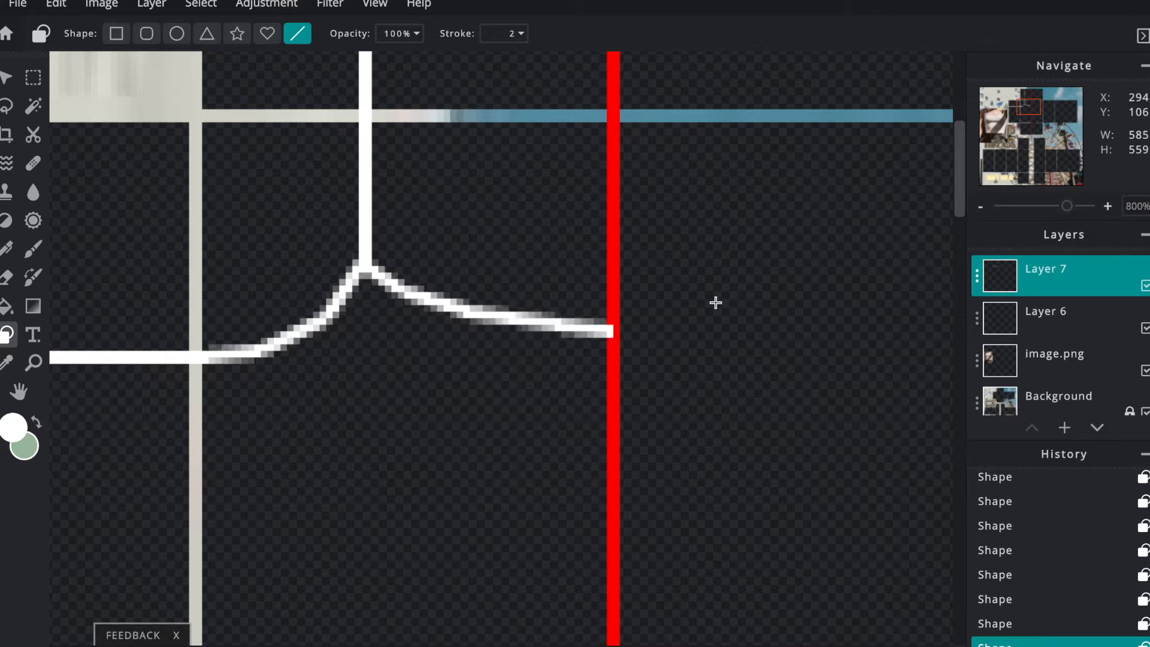
scroll(715, 302, down, 2)
scroll(713, 302, down, 10)
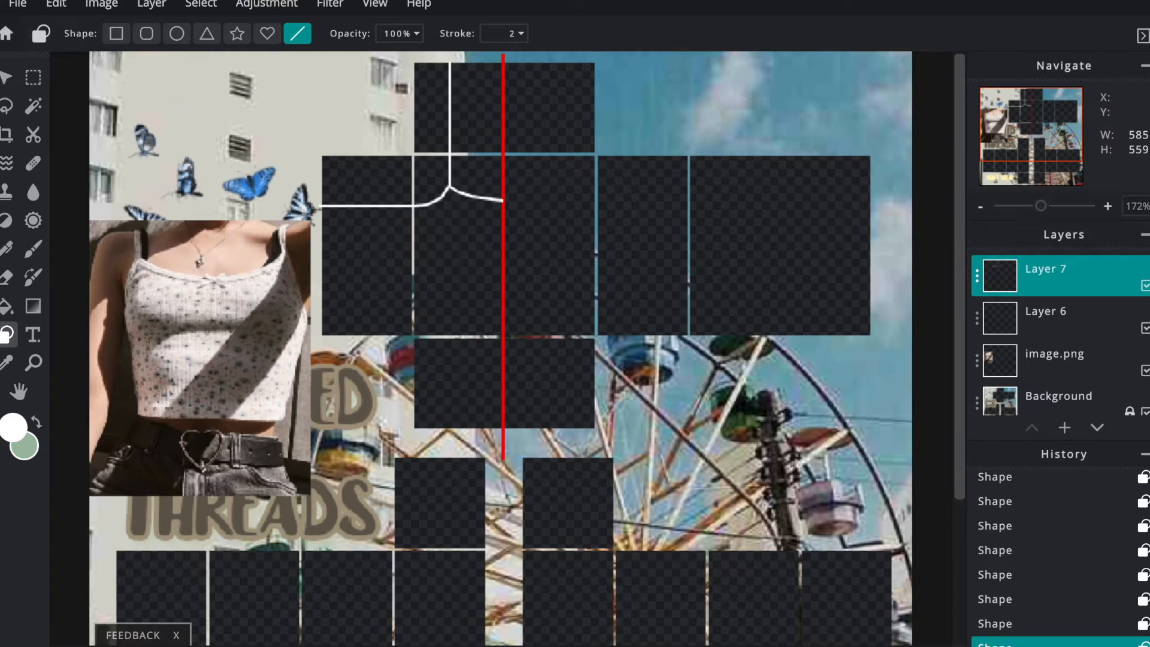
Duplicate the half-outline layer, flip the copy horizontally and place it against the other side of the red guide at left 294, top 7
click(7, 79)
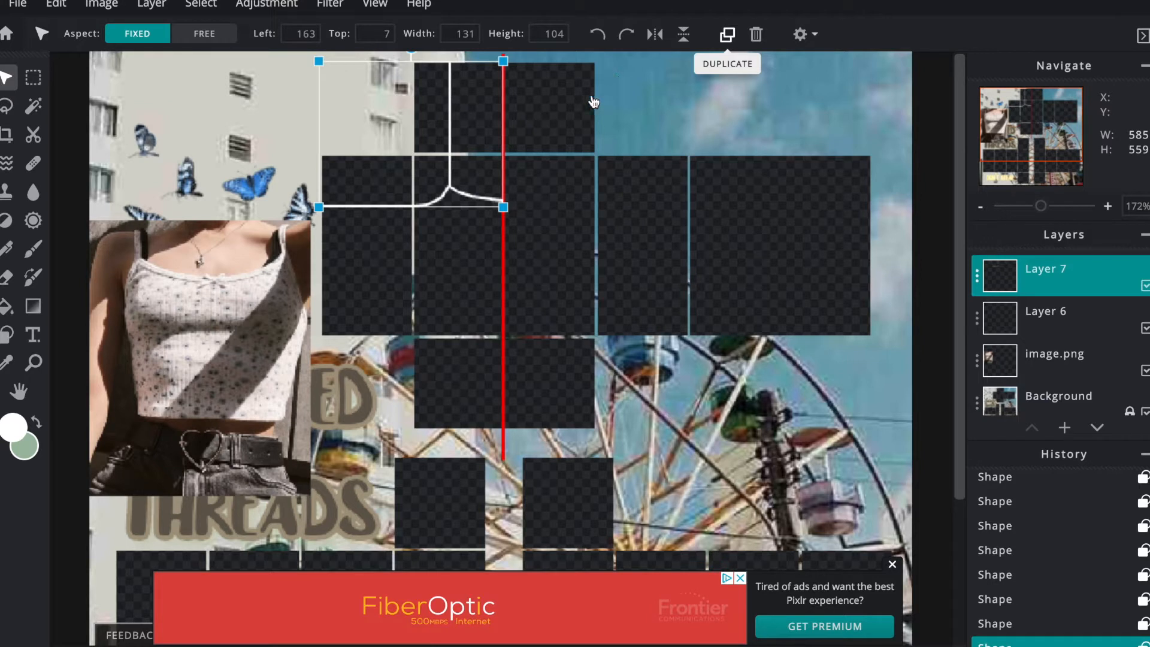
key(ctrl+j)
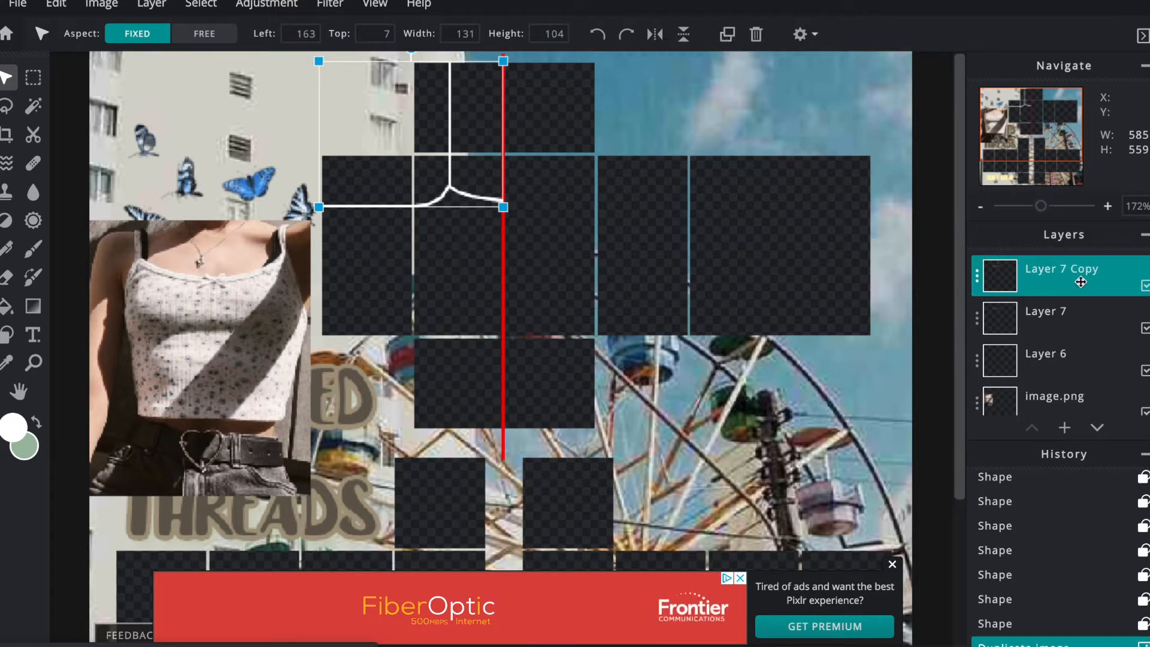
click(655, 36)
drag(385, 156, 548, 162)
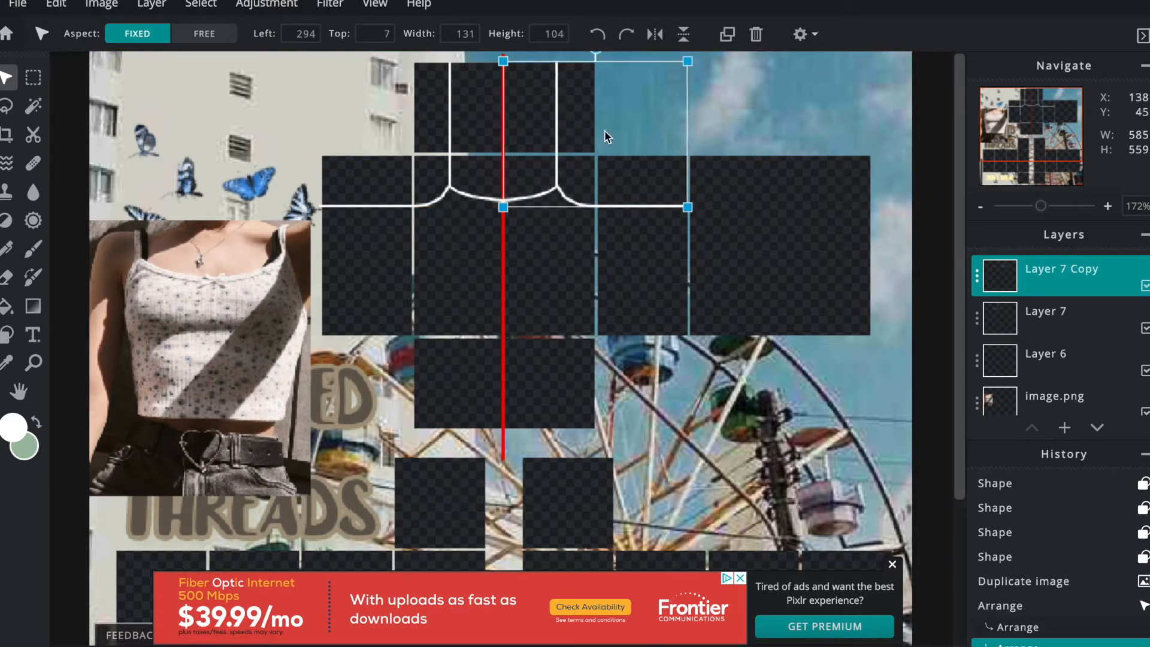
click(789, 167)
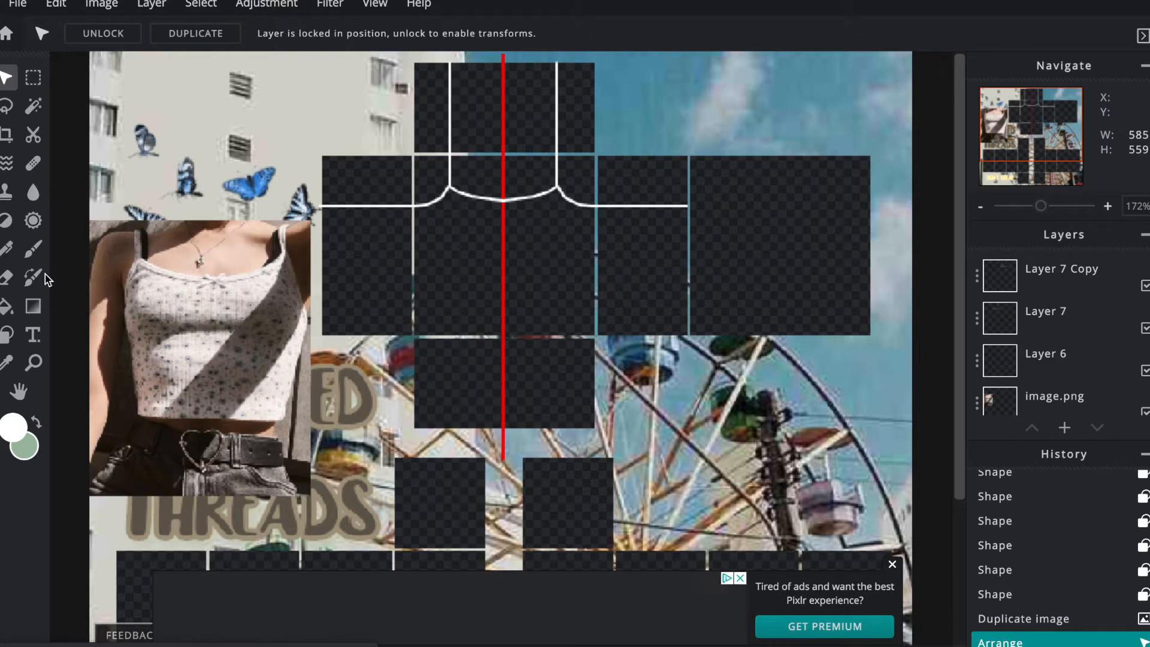
Extend the mirrored outline's horizontal line with white line segments across the full width of the back torso panel
click(7, 335)
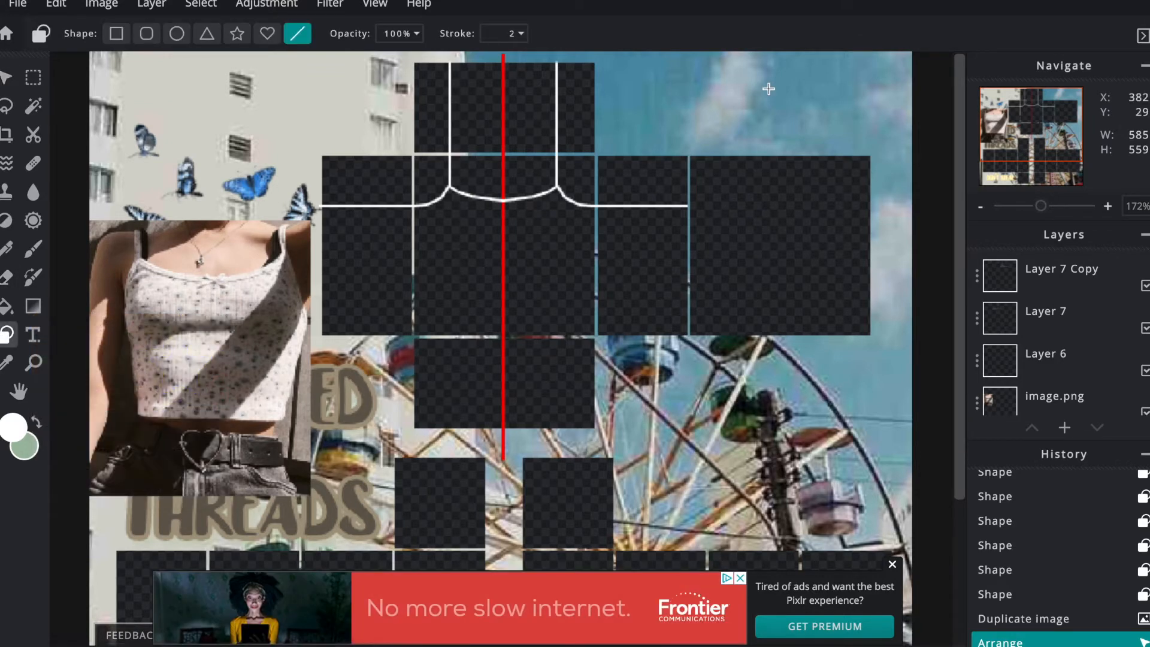
scroll(786, 129, up, 6)
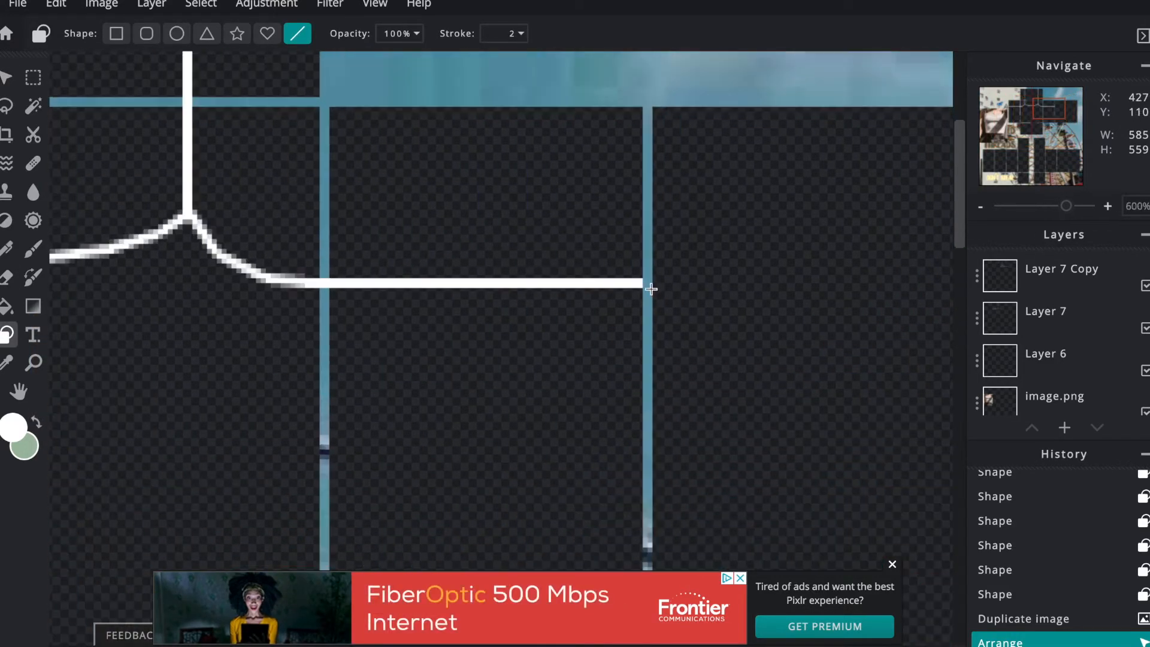
drag(645, 285, 891, 284)
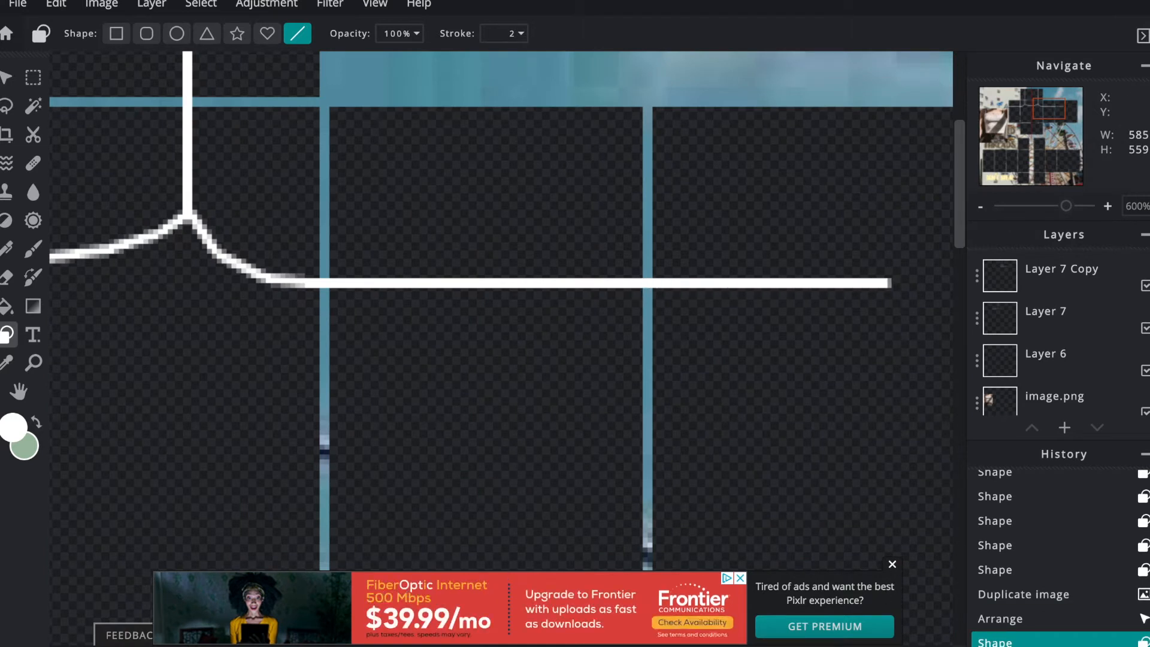
click(893, 567)
scroll(406, 326, right, 8)
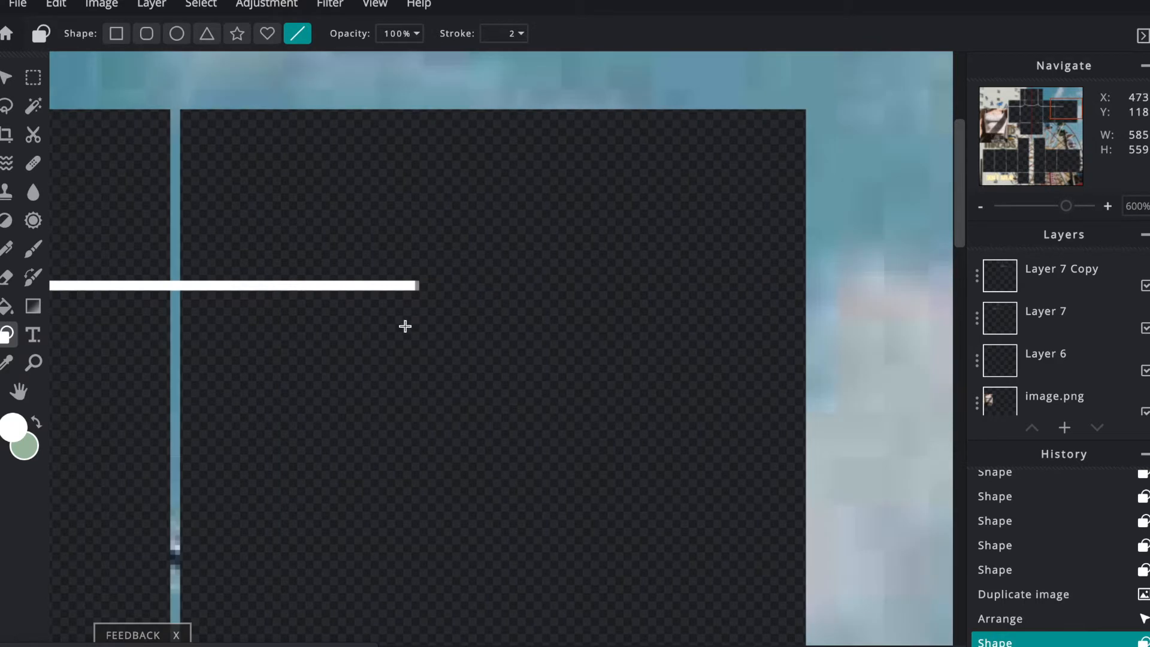
drag(419, 290, 817, 290)
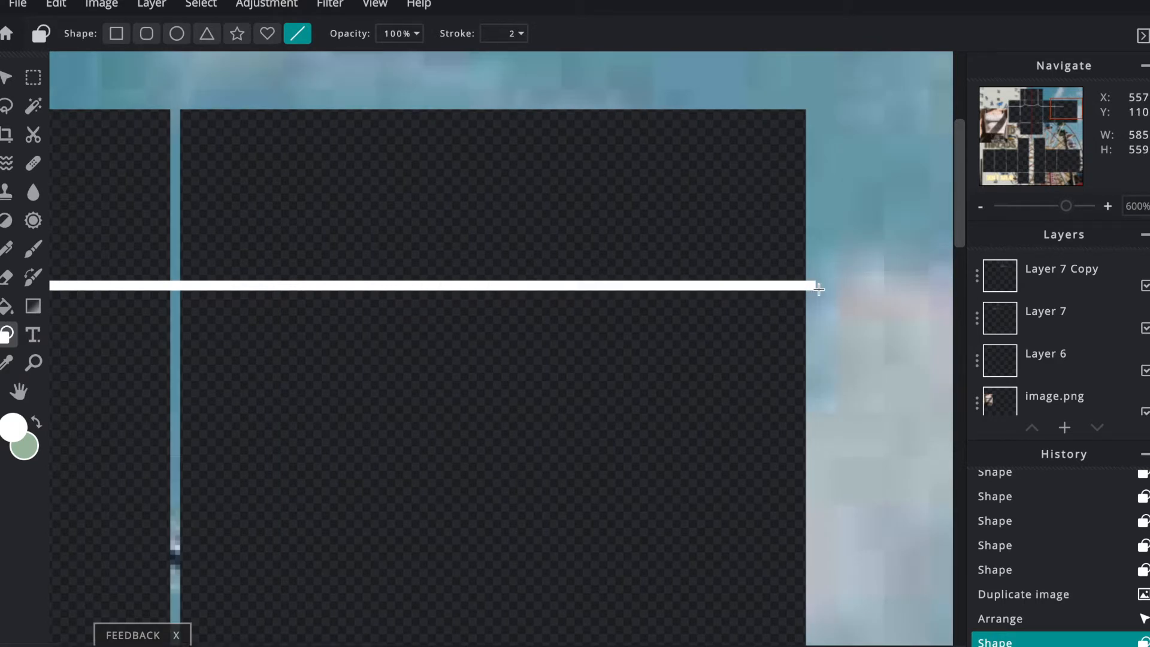
scroll(639, 287, down, 5)
scroll(631, 291, down, 2)
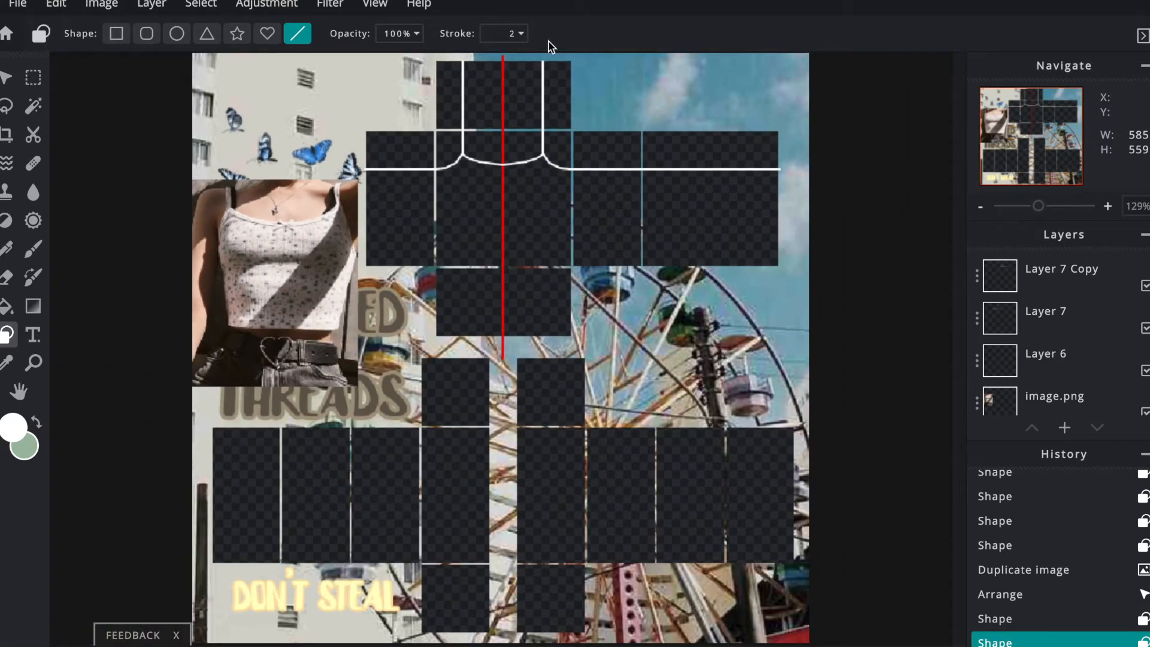
Merge the mirrored outline layer, Layer 7 Copy, down into Layer 7
key(m)
click(1061, 280)
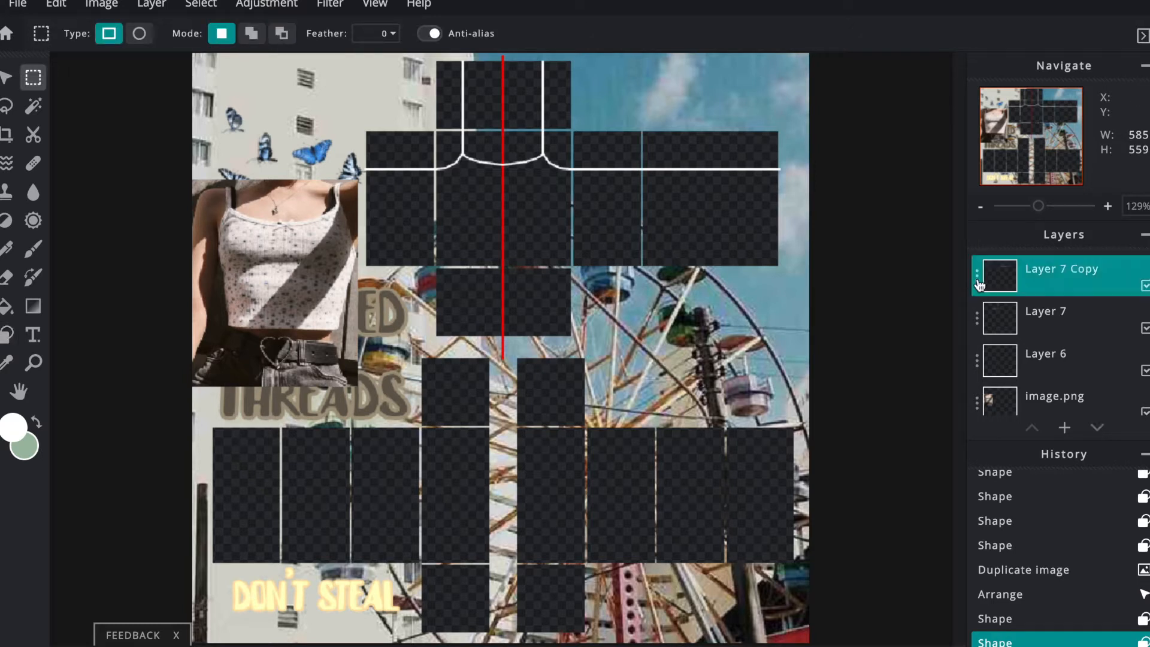
click(978, 281)
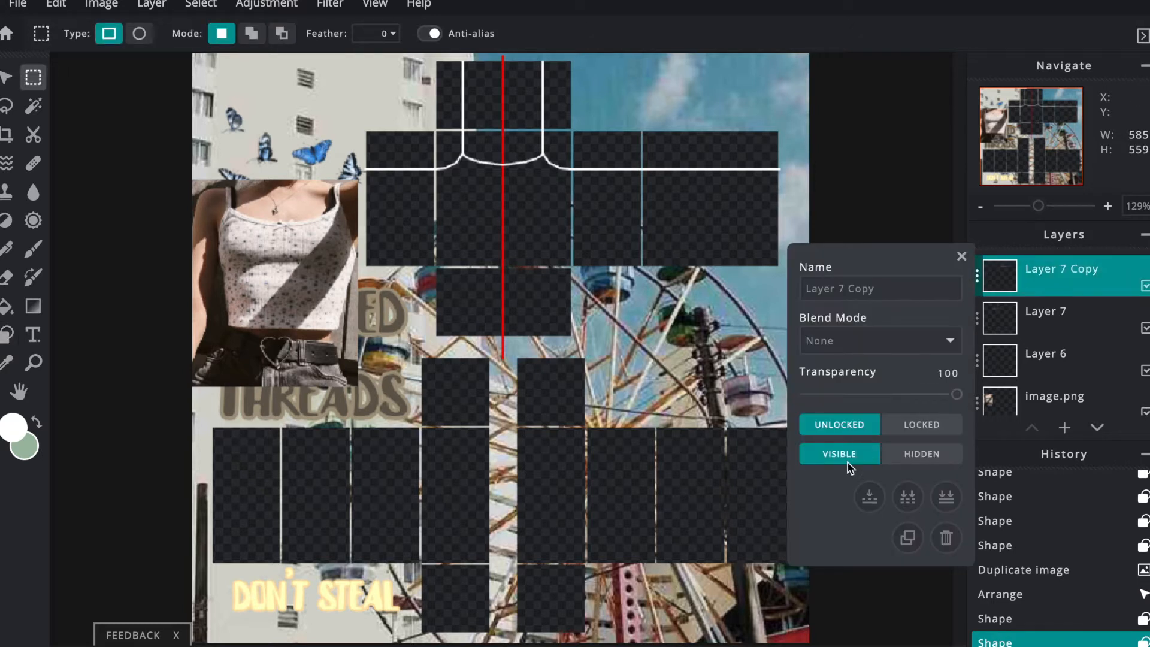
click(868, 498)
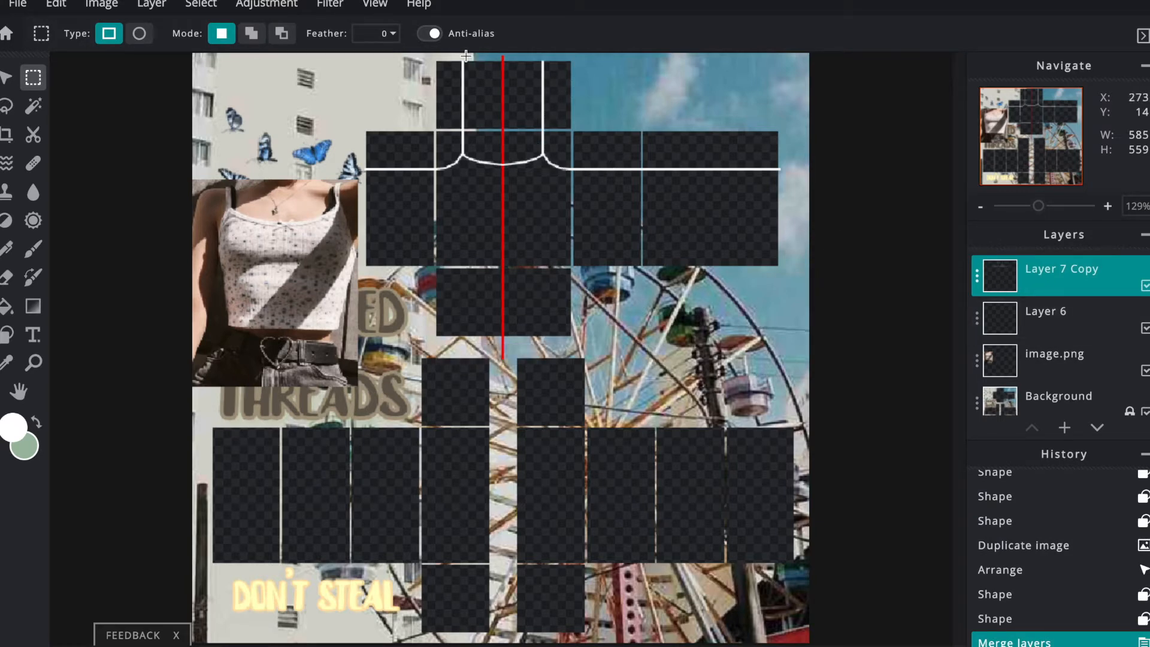
scroll(474, 63, up, 5)
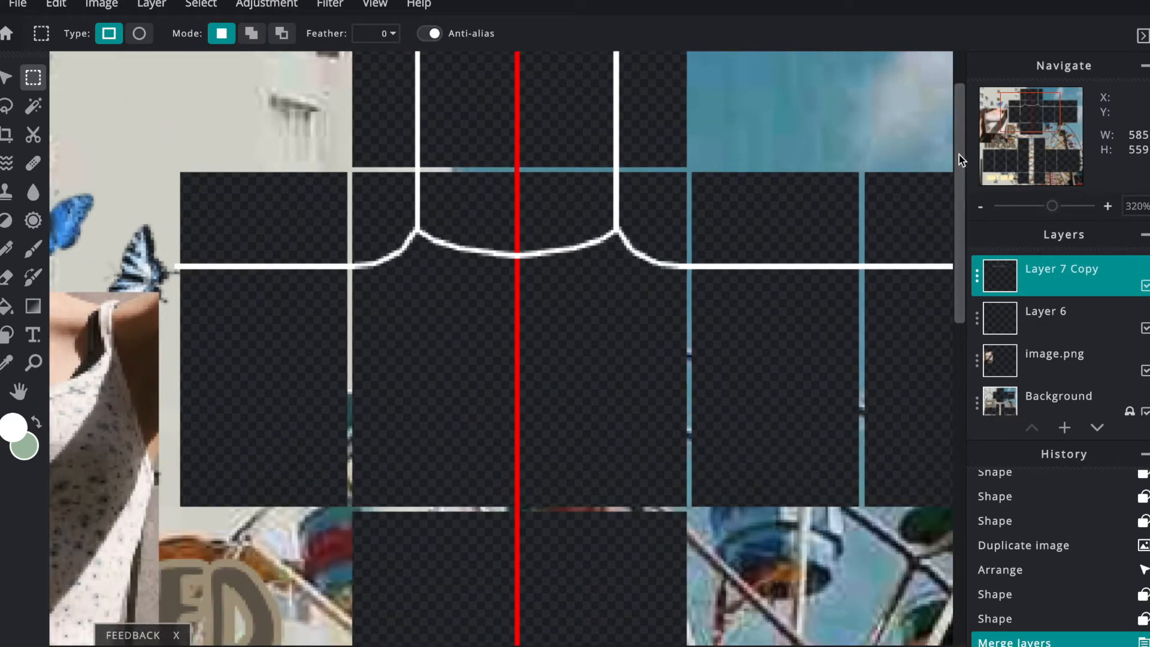
Copy a 128 × 64 selection of the template's top panel with the two strap lines, clear the selection and switch to the Arrange tool
drag(958, 154, 942, 55)
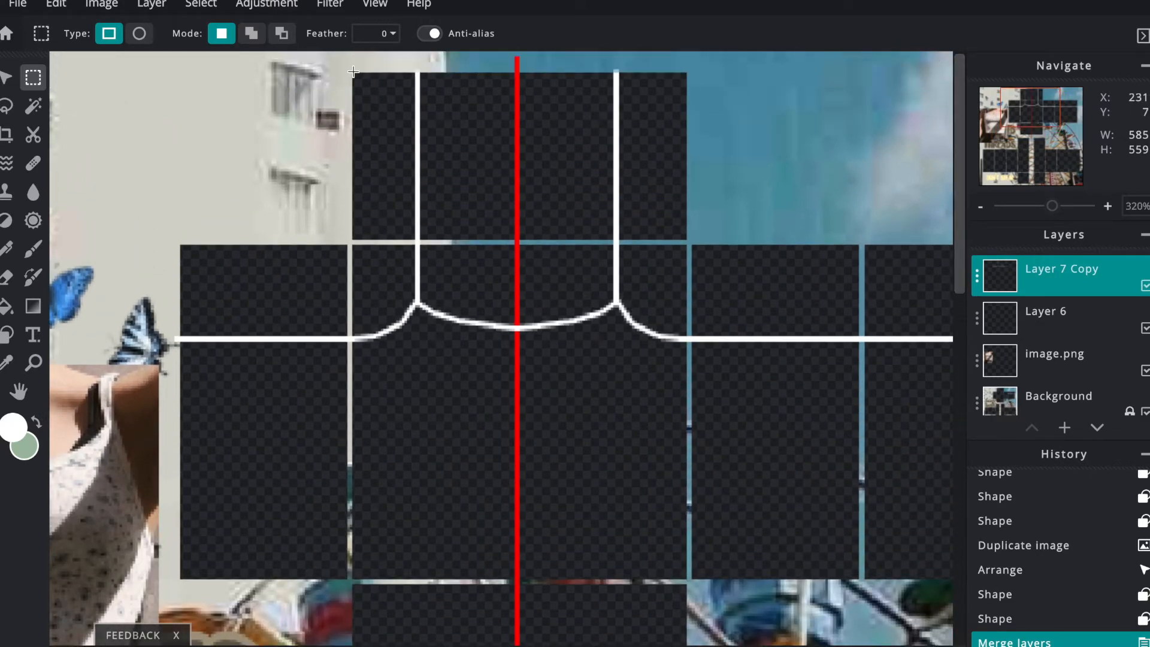
drag(352, 72, 683, 237)
drag(489, 180, 492, 182)
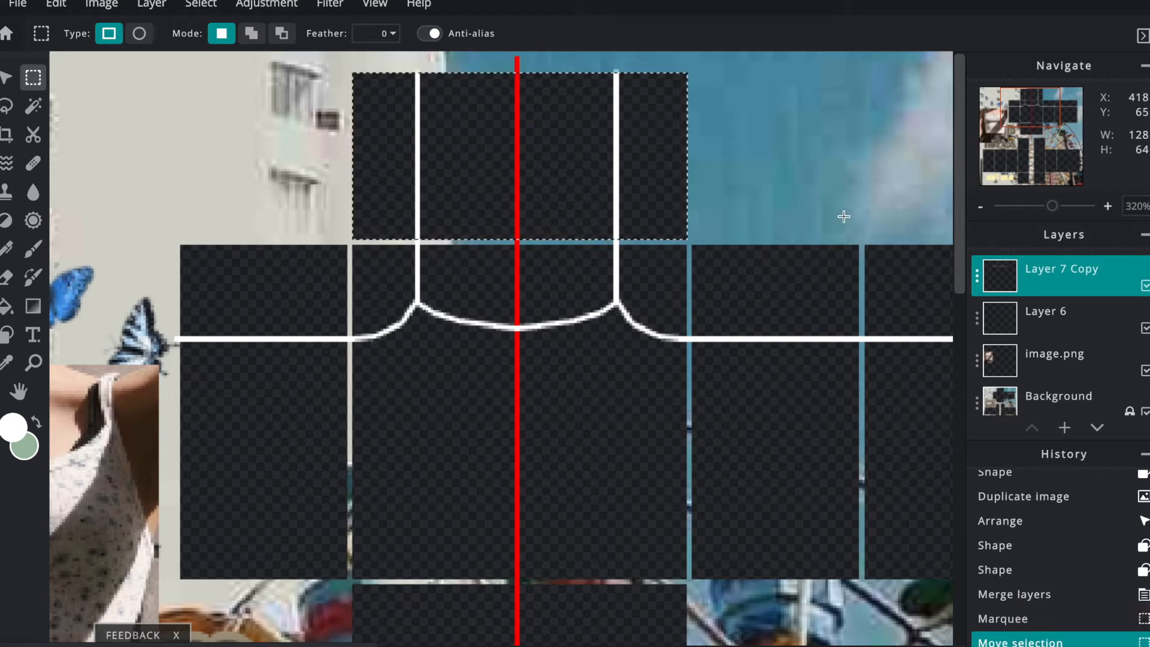
key(ctrl+c)
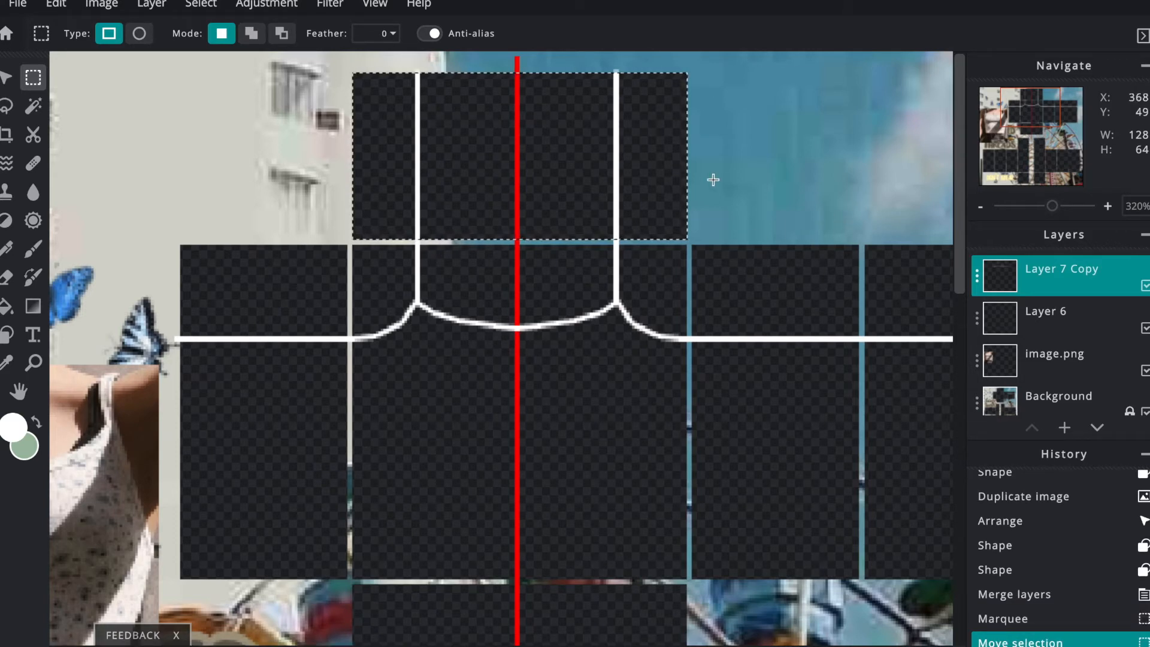
scroll(677, 180, down, 3)
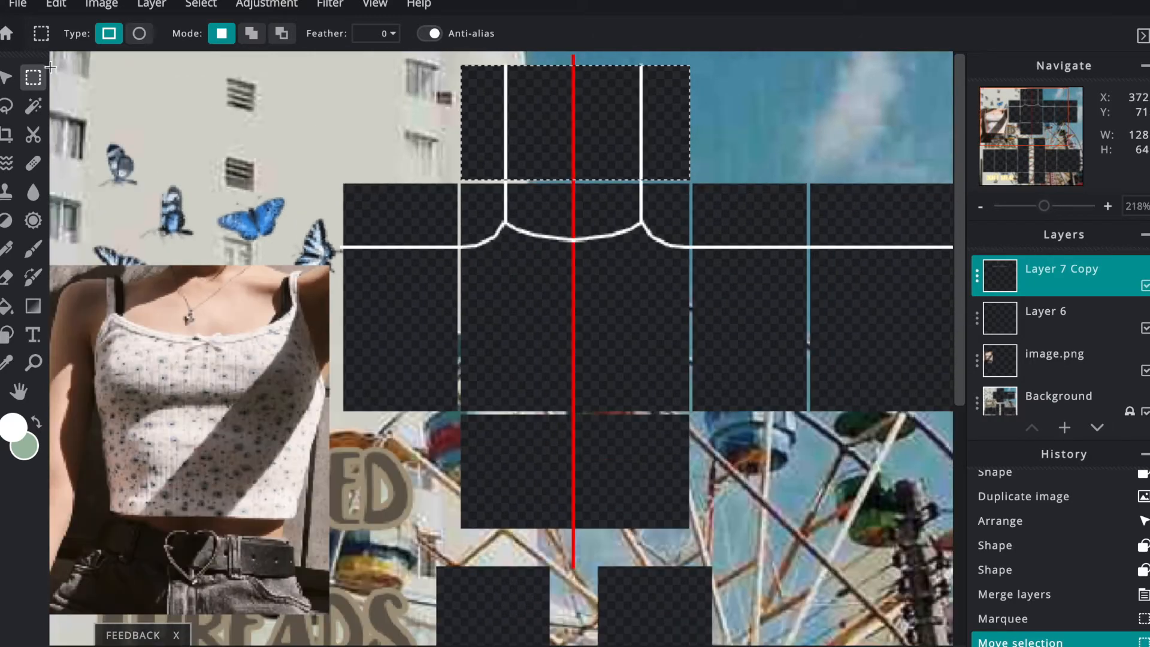
scroll(214, 103, down, 1)
scroll(449, 54, down, 1)
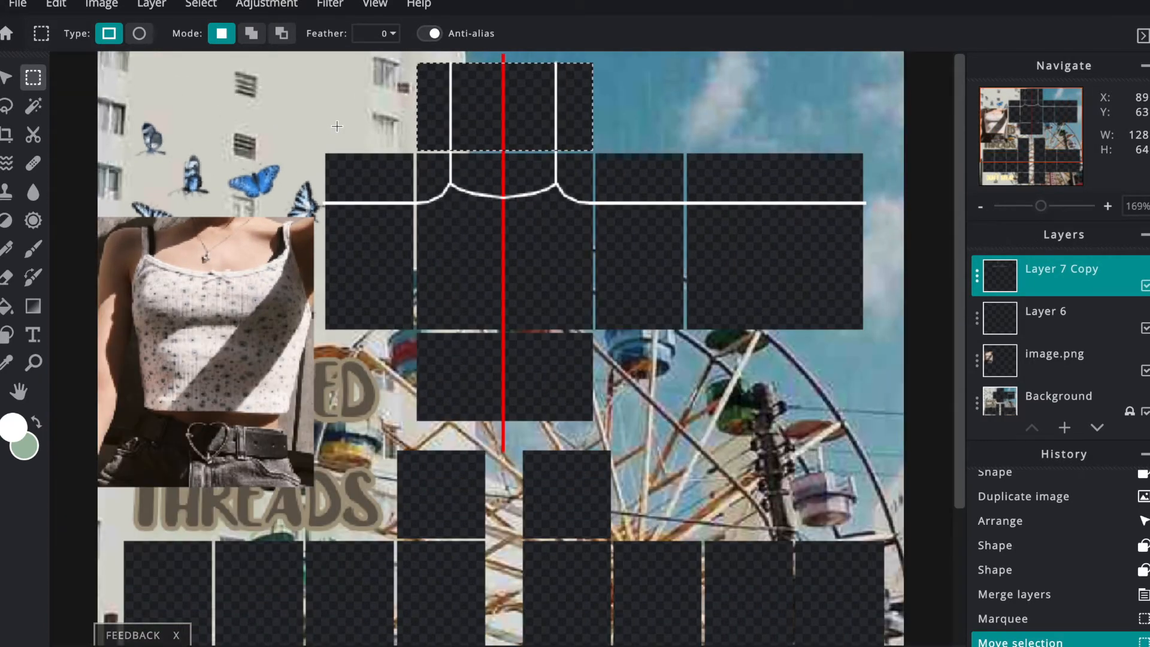
key(ctrl+d)
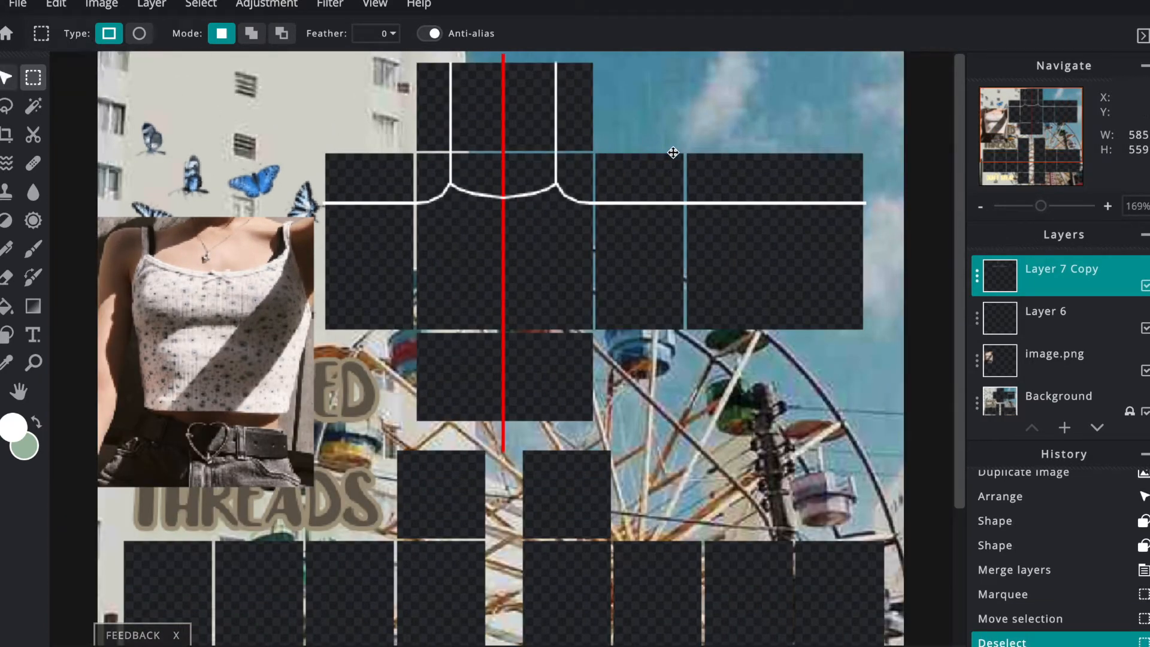
key(v)
scroll(806, 168, up, 2)
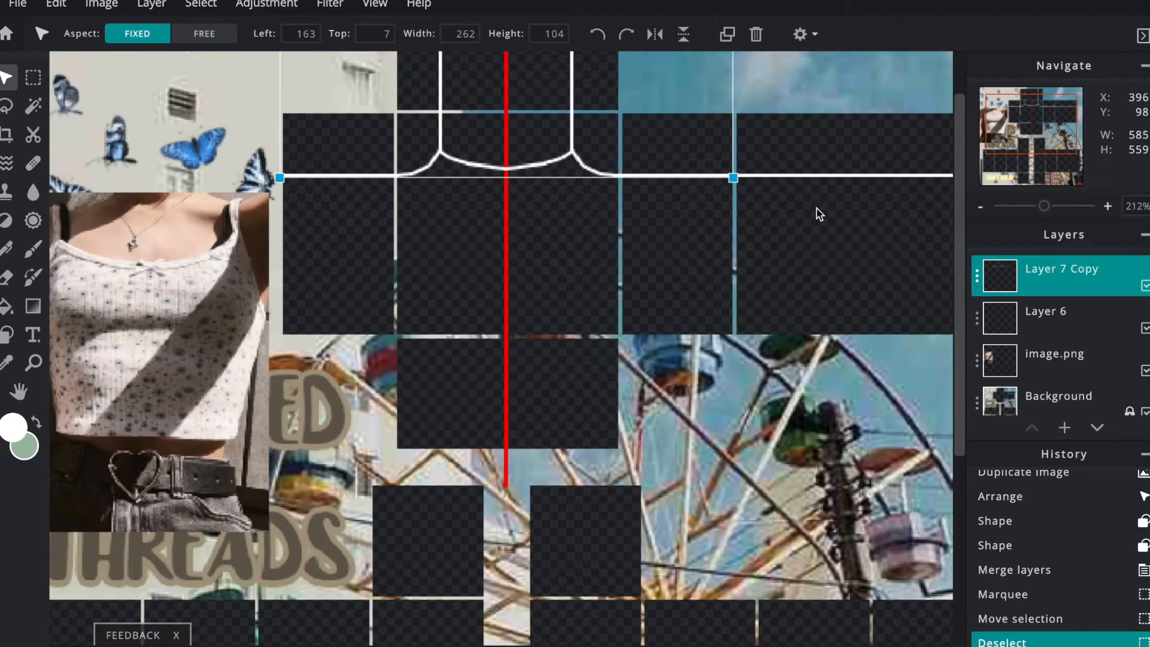
scroll(555, 645, up, 6)
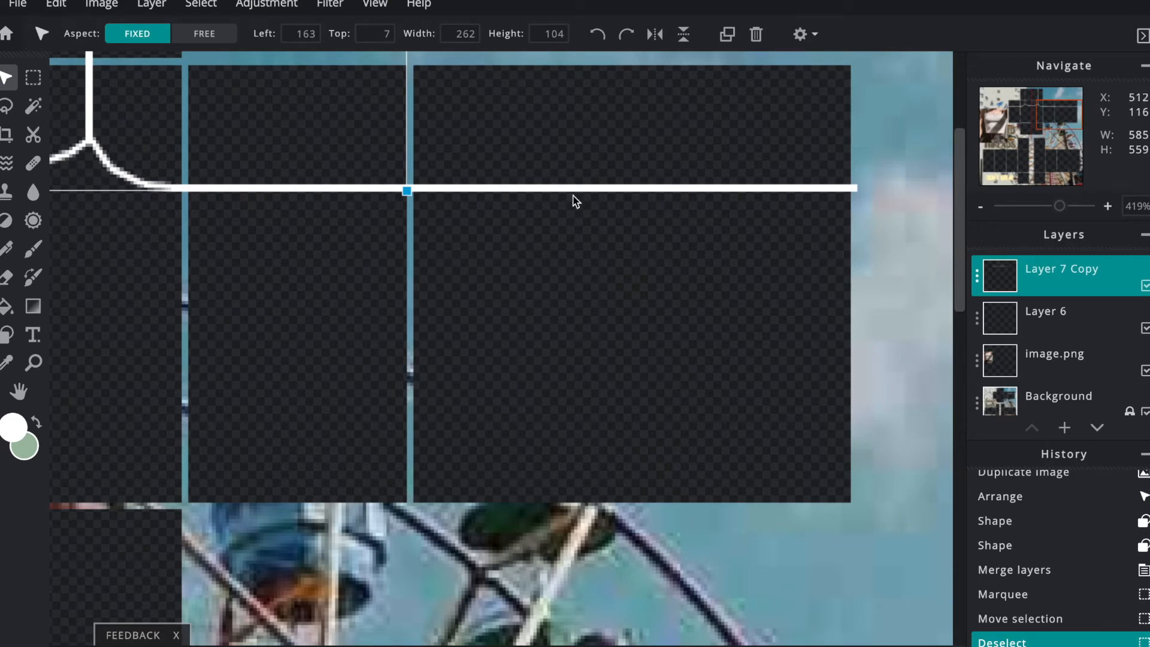
scroll(545, 196, down, 1)
scroll(828, 274, down, 3)
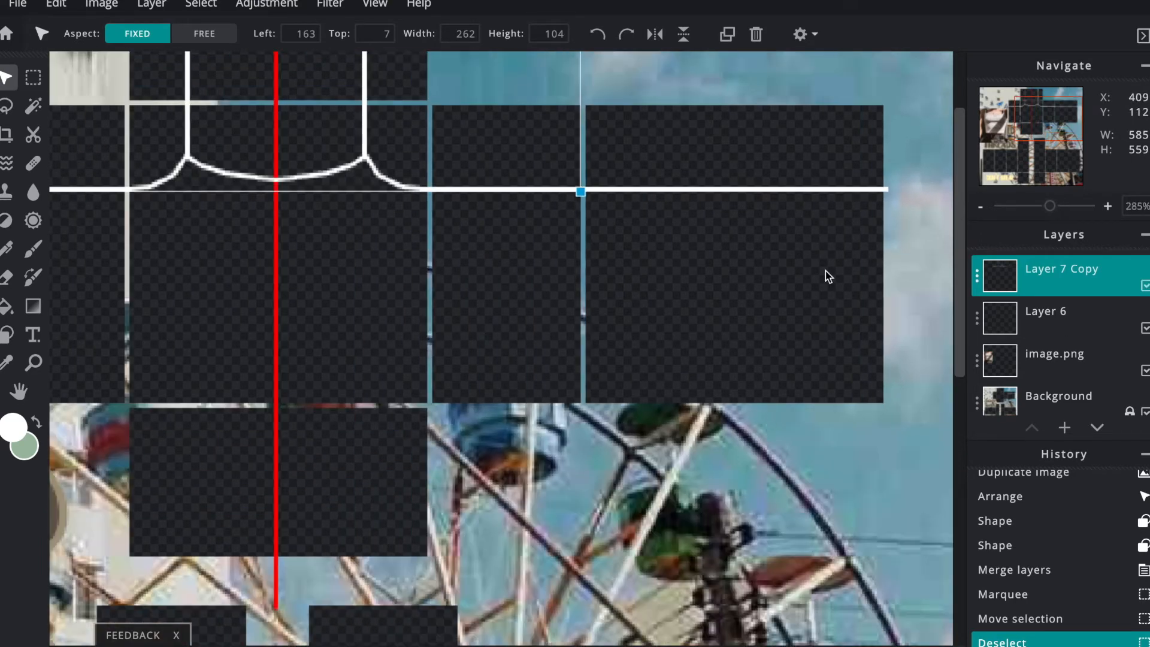
scroll(885, 287, down, 1)
click(1030, 300)
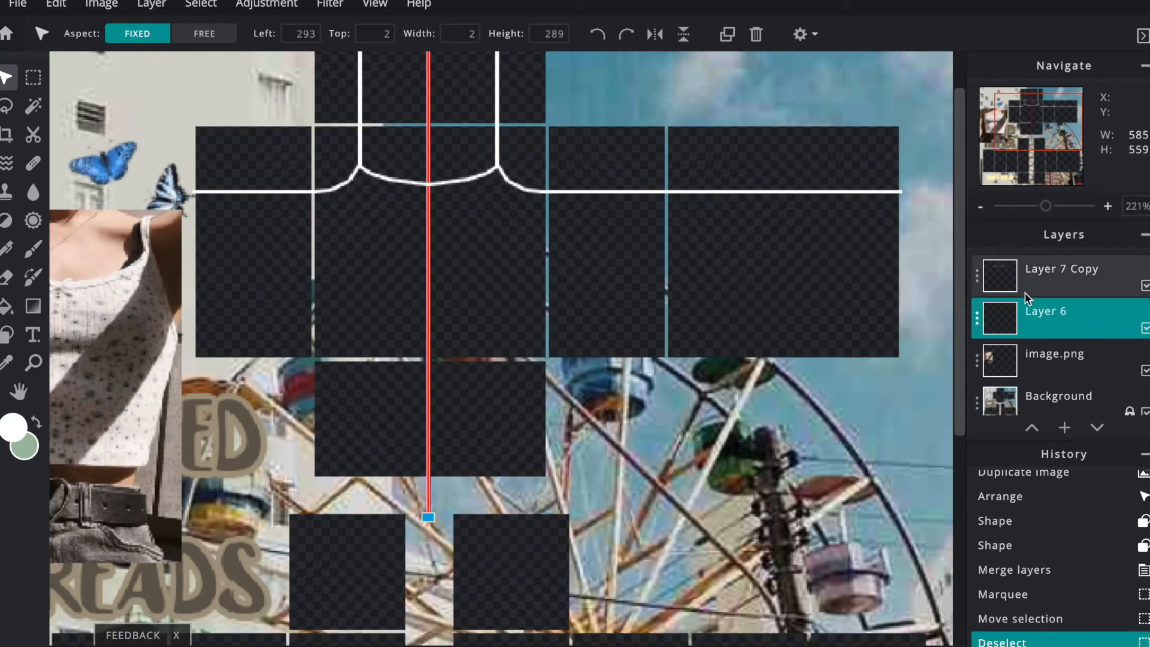
click(1054, 362)
click(1050, 393)
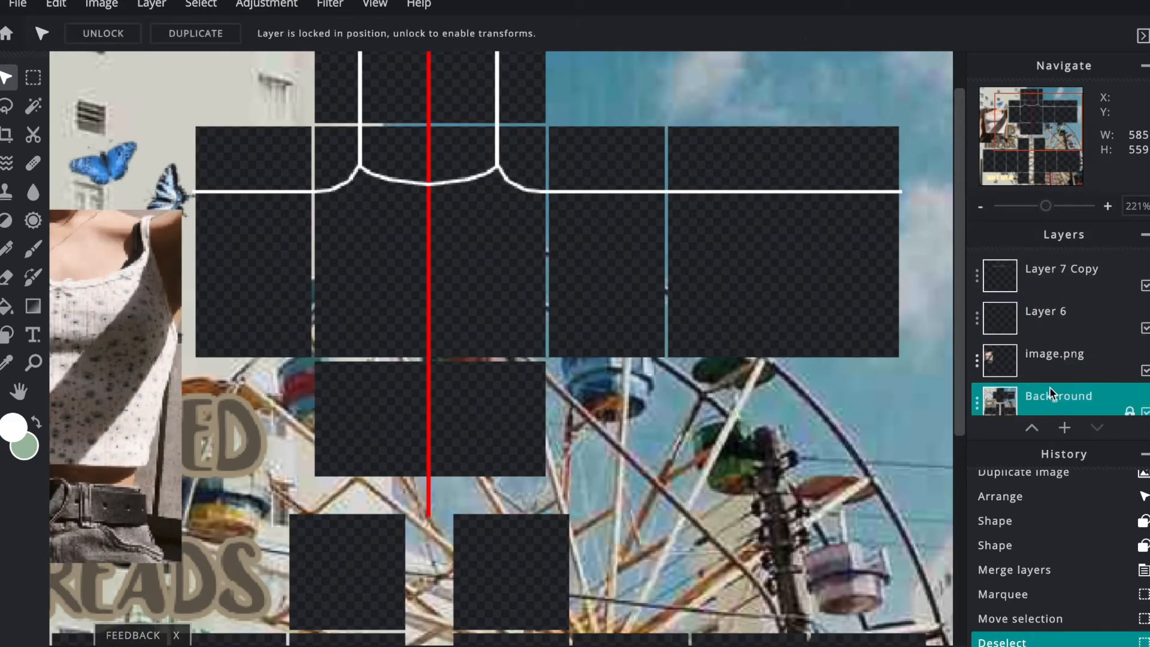
click(1051, 268)
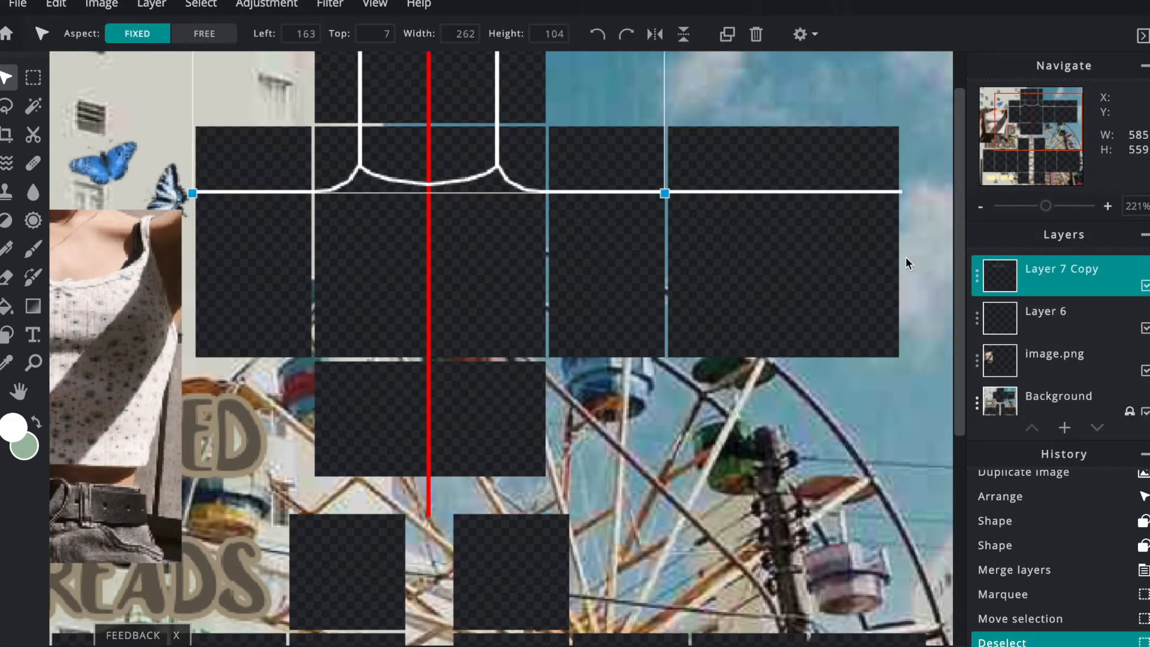
Paste the copied strap lines and position them above the back torso panel's horizontal line at left 427, top 47
scroll(748, 225, up, 5)
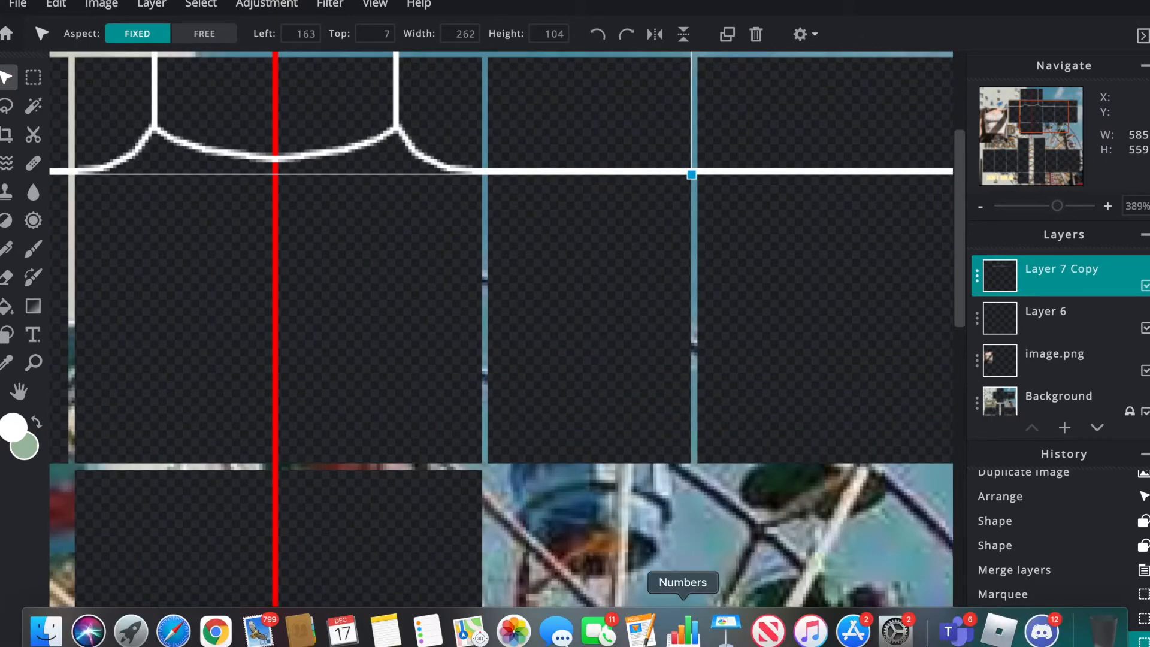
scroll(928, 645, right, 5)
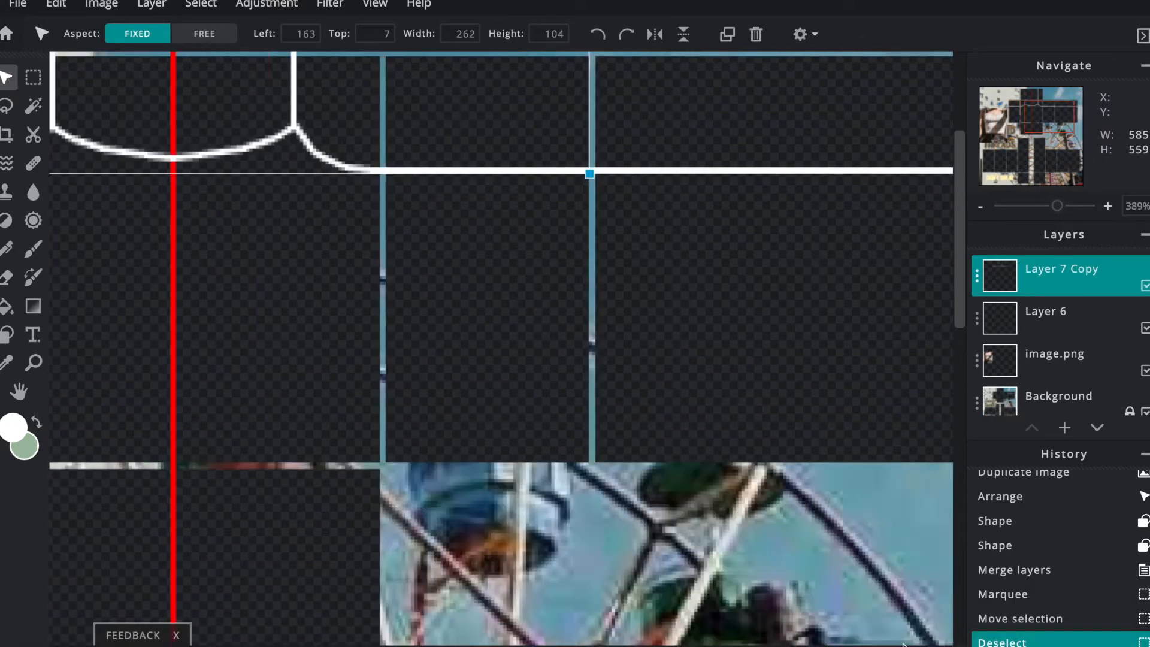
key(super+v)
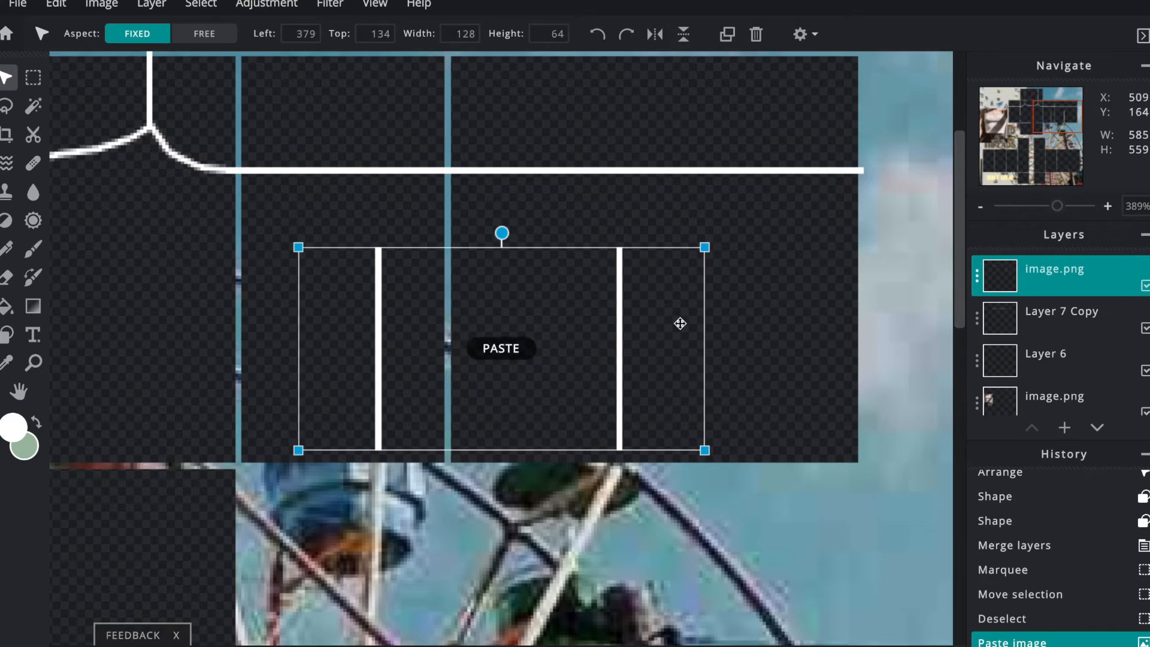
scroll(637, 347, down, 5)
drag(659, 374, 741, 228)
drag(741, 227, 741, 225)
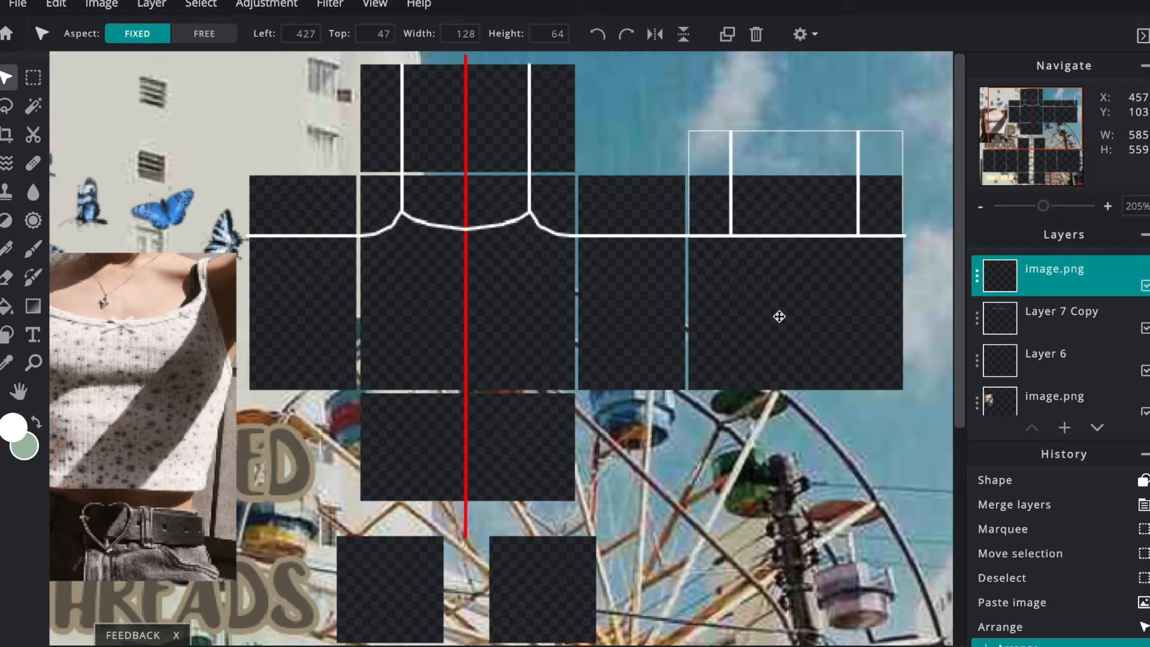
Merge the pasted strap lines layer down into Layer 7 Copy
click(779, 461)
scroll(779, 461, down, 2)
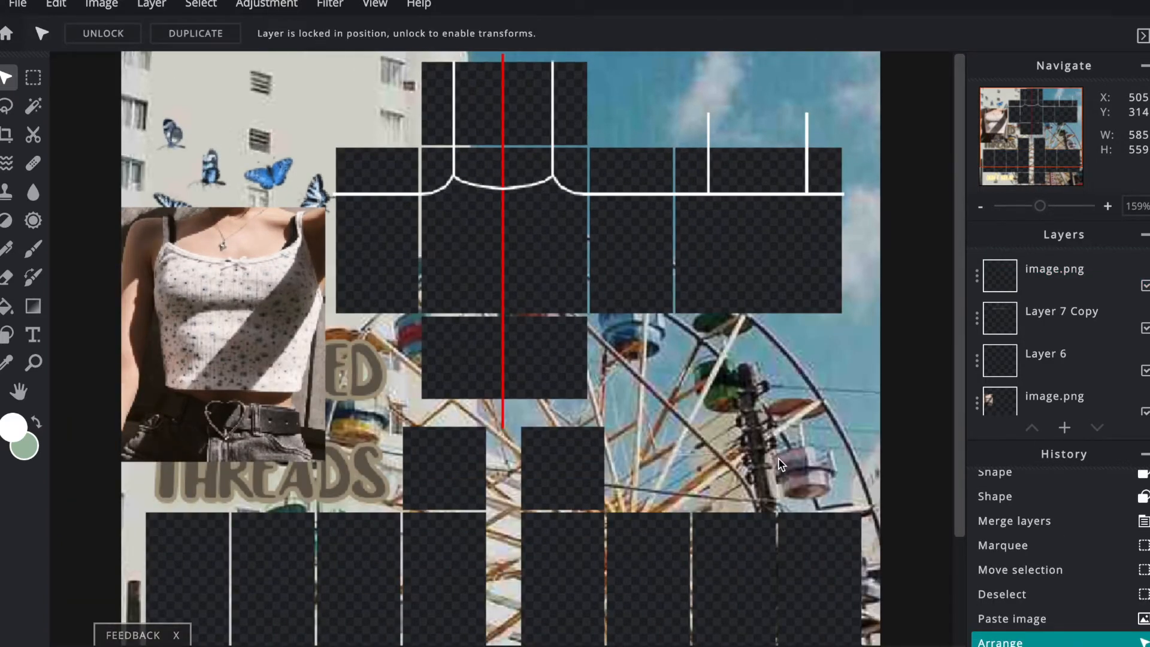
scroll(764, 343, down, 1)
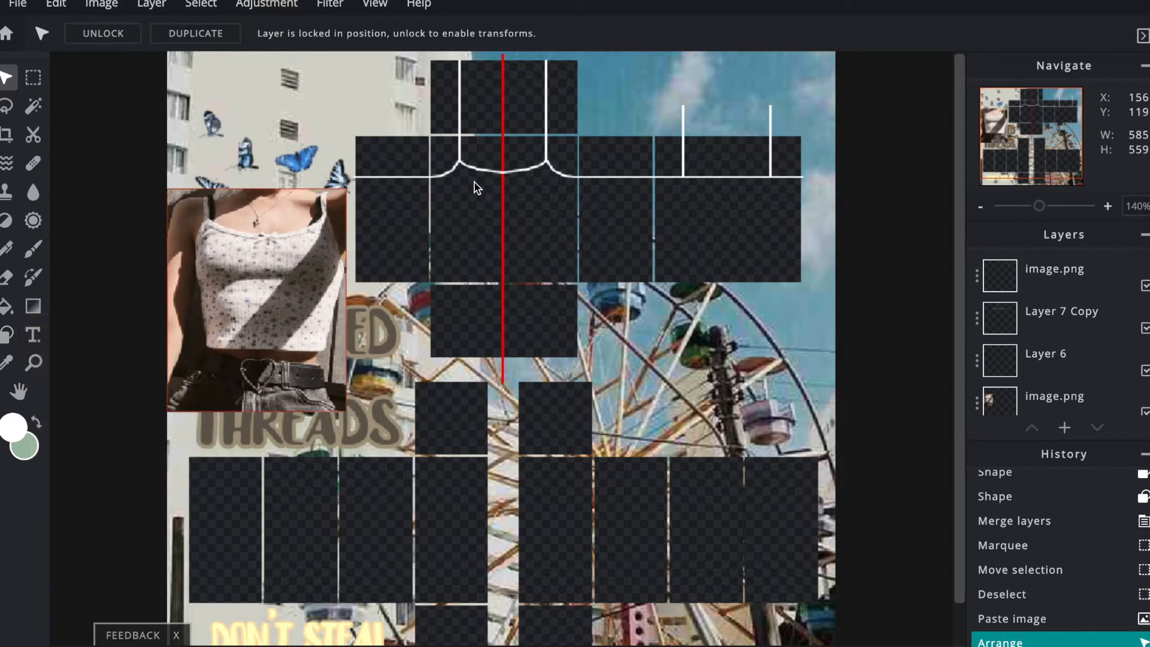
click(1055, 282)
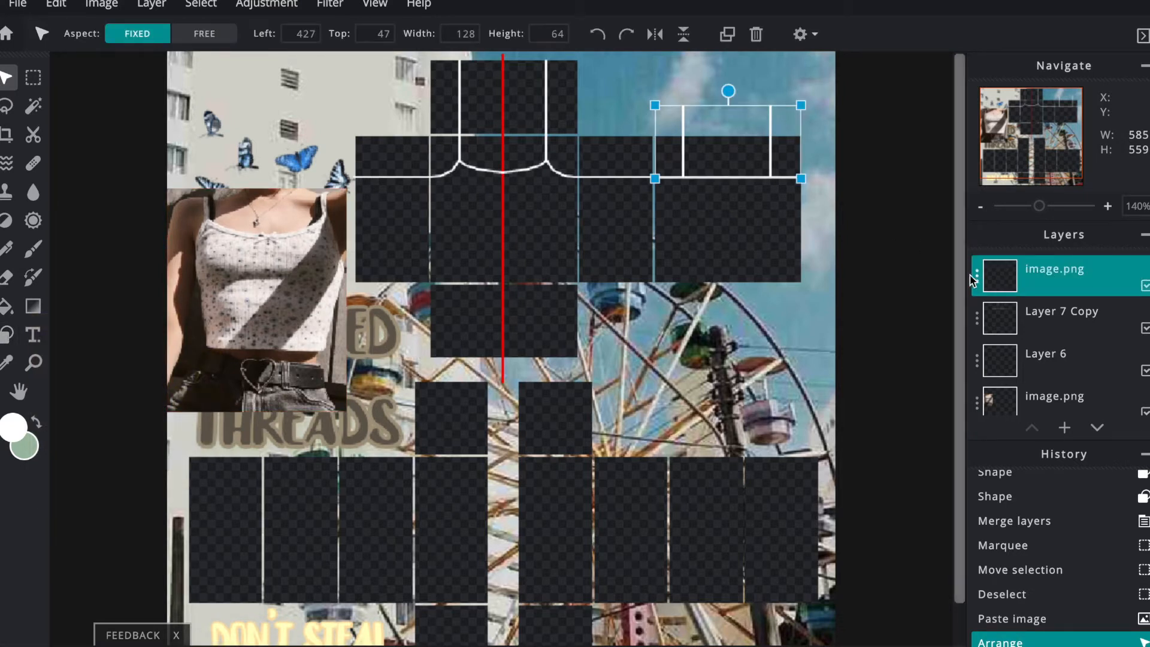
click(977, 275)
click(869, 497)
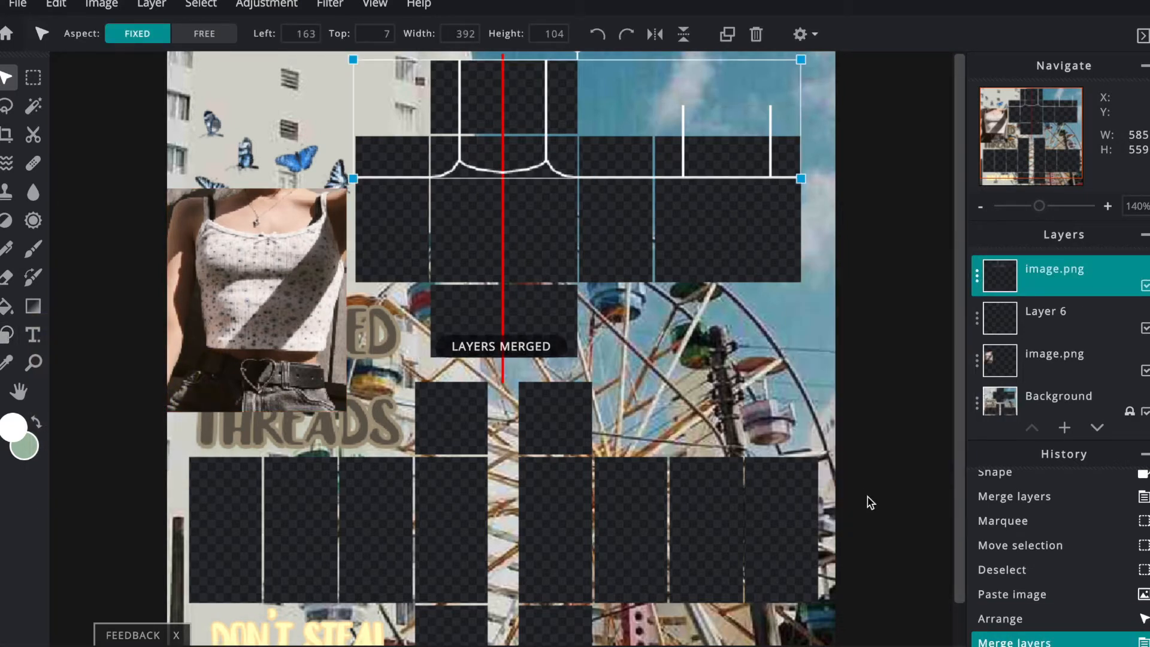
Draw a white hem line with stroke 2 across all torso panels, below the existing horizontal line, on the merged outline layer
click(408, 326)
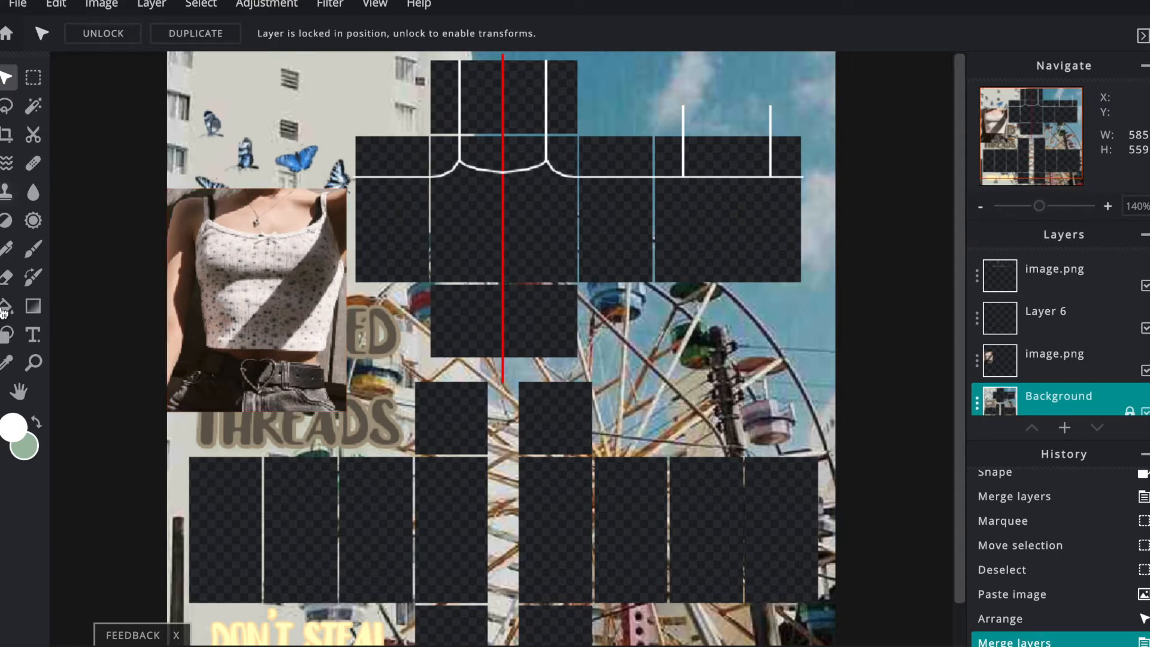
click(6, 334)
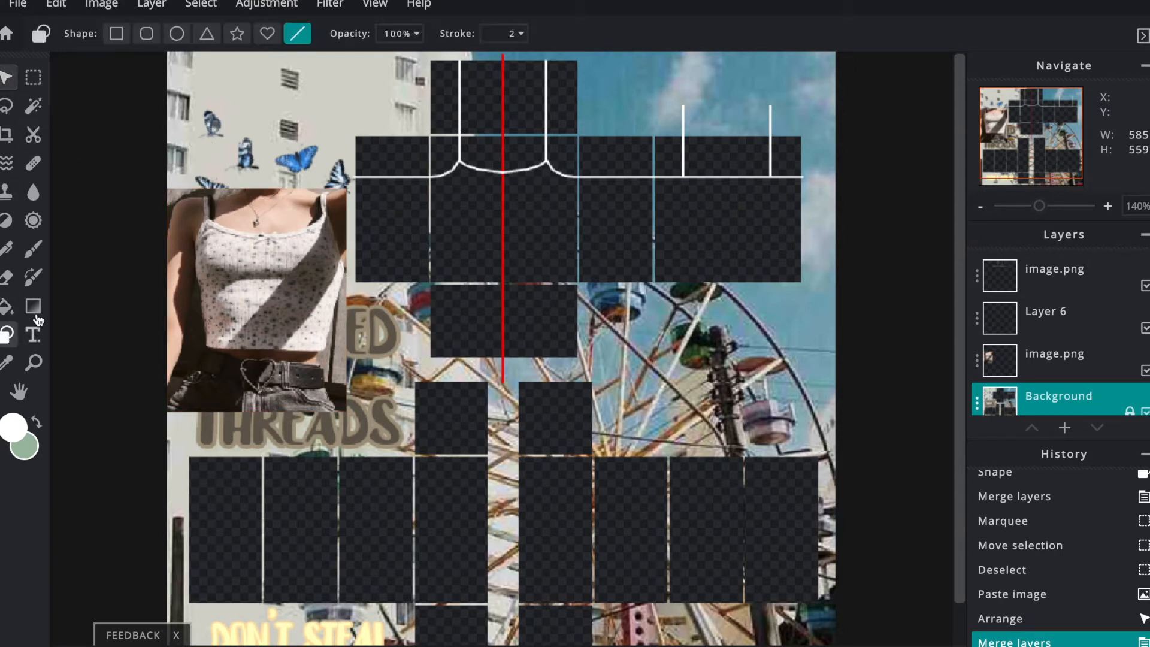
click(1057, 282)
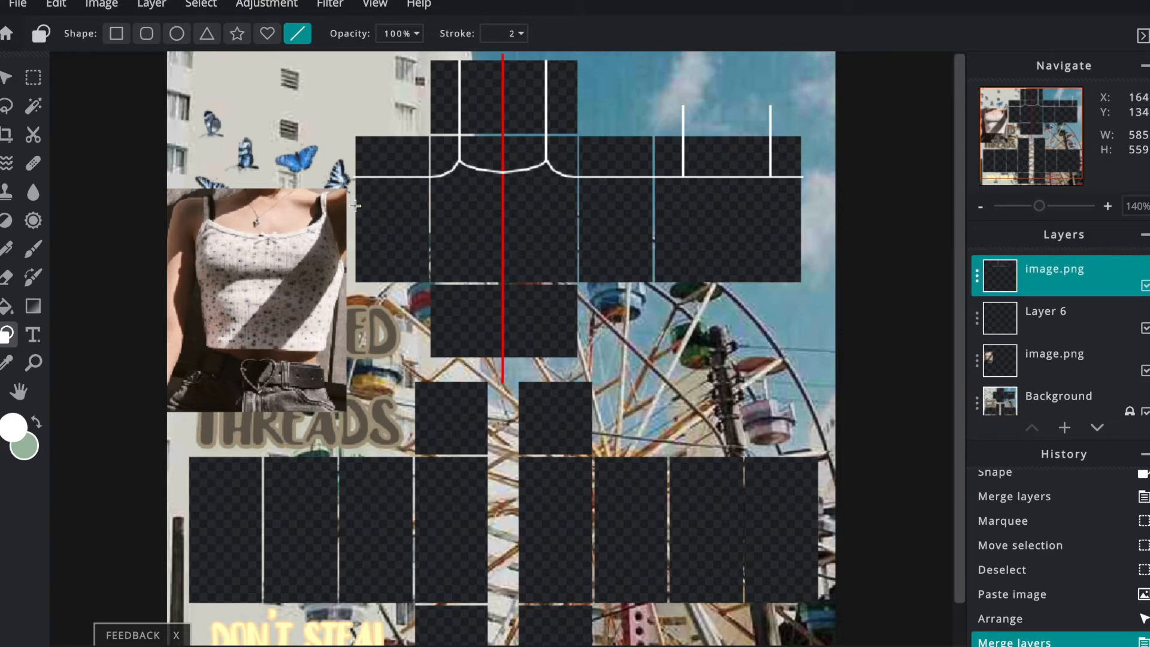
mouse_move(356, 207)
mouse_down()
mouse_move(804, 205)
mouse_move(356, 206)
mouse_up()
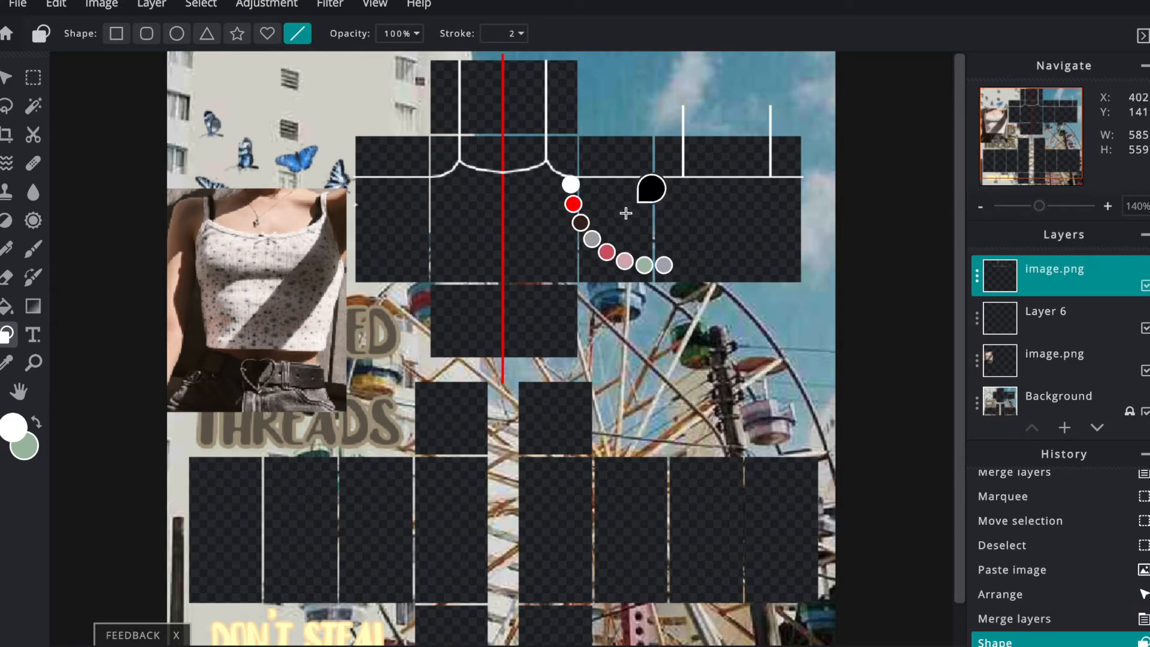
key(ctrl+z)
scroll(442, 201, up, 3)
scroll(380, 180, down, 2)
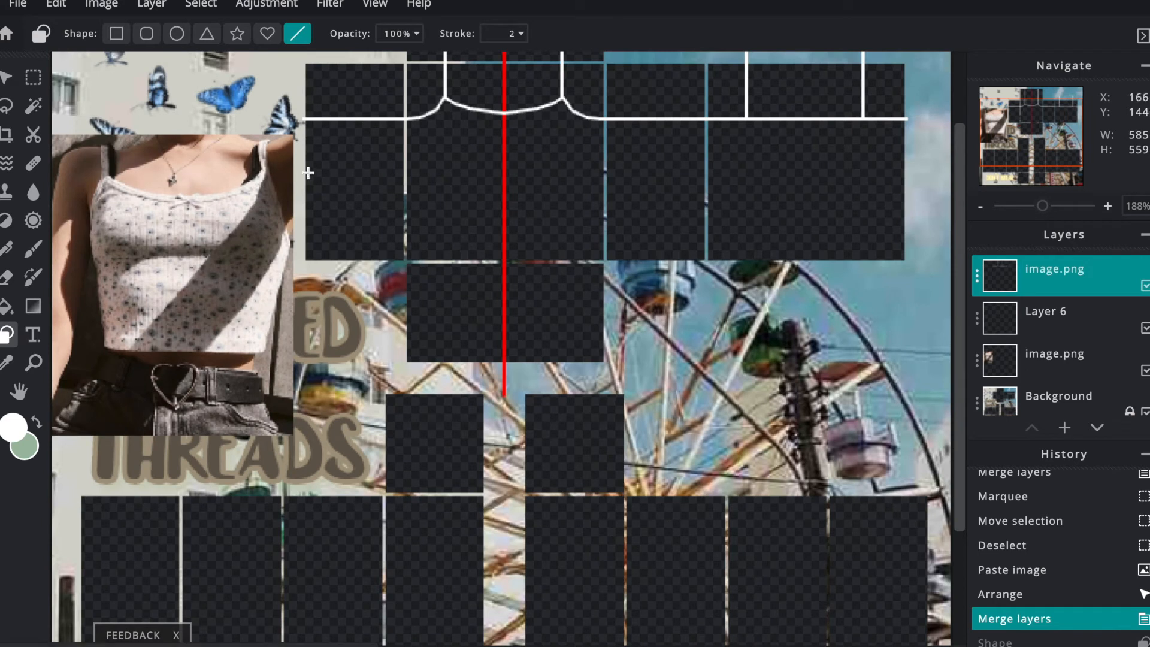
mouse_move(308, 171)
mouse_down()
mouse_move(866, 192)
mouse_move(910, 171)
mouse_move(894, 177)
mouse_up()
scroll(668, 183, down, 2)
scroll(648, 110, down, 5)
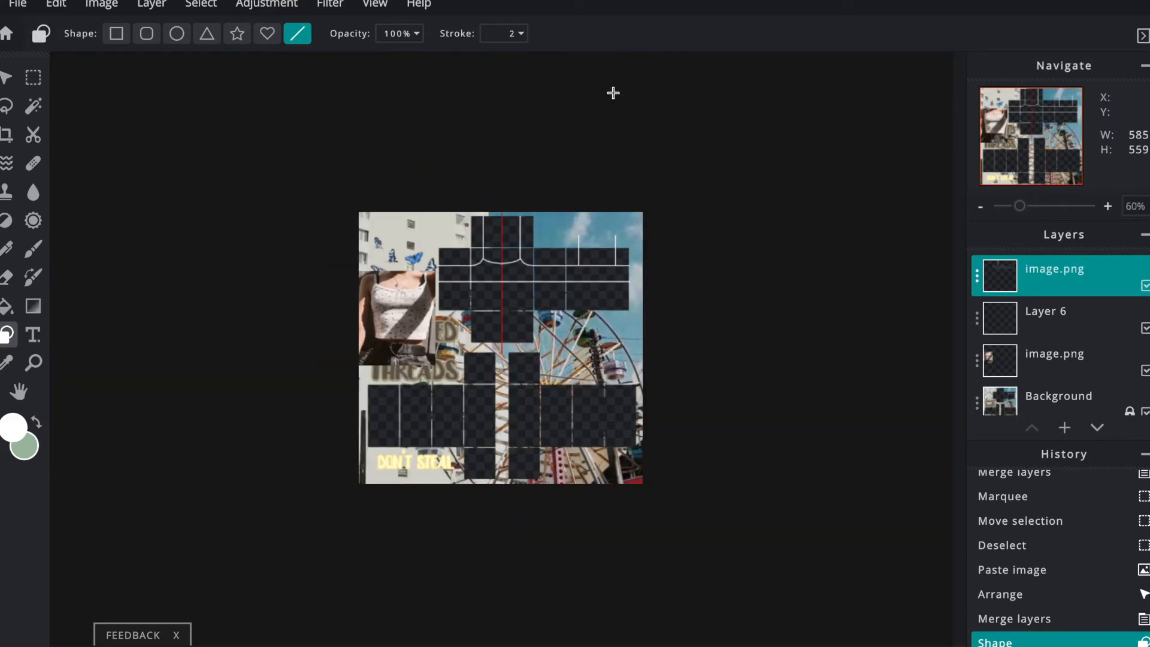
scroll(613, 93, up, 2)
scroll(613, 93, up, 2)
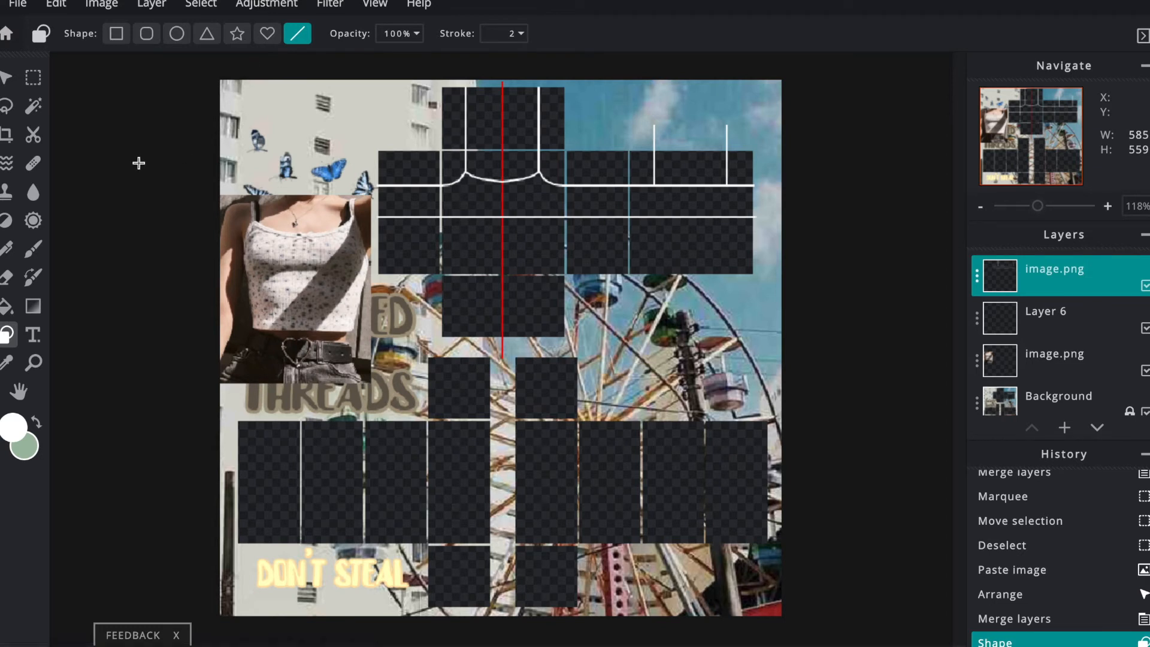
key(super+shift+5)
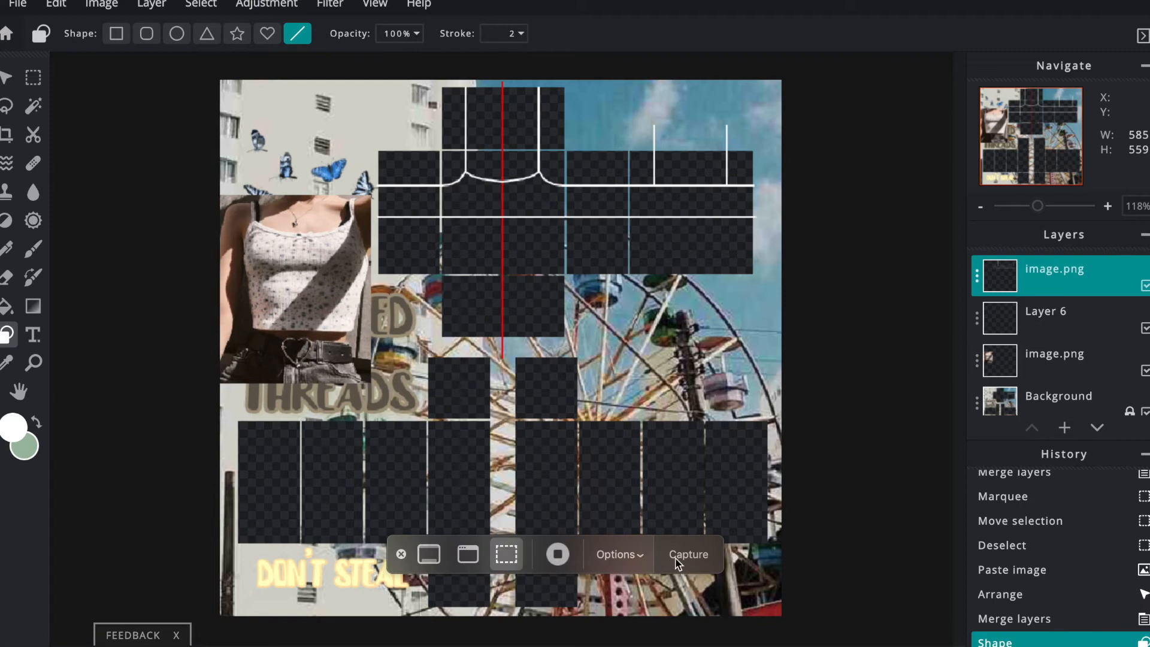
click(558, 554)
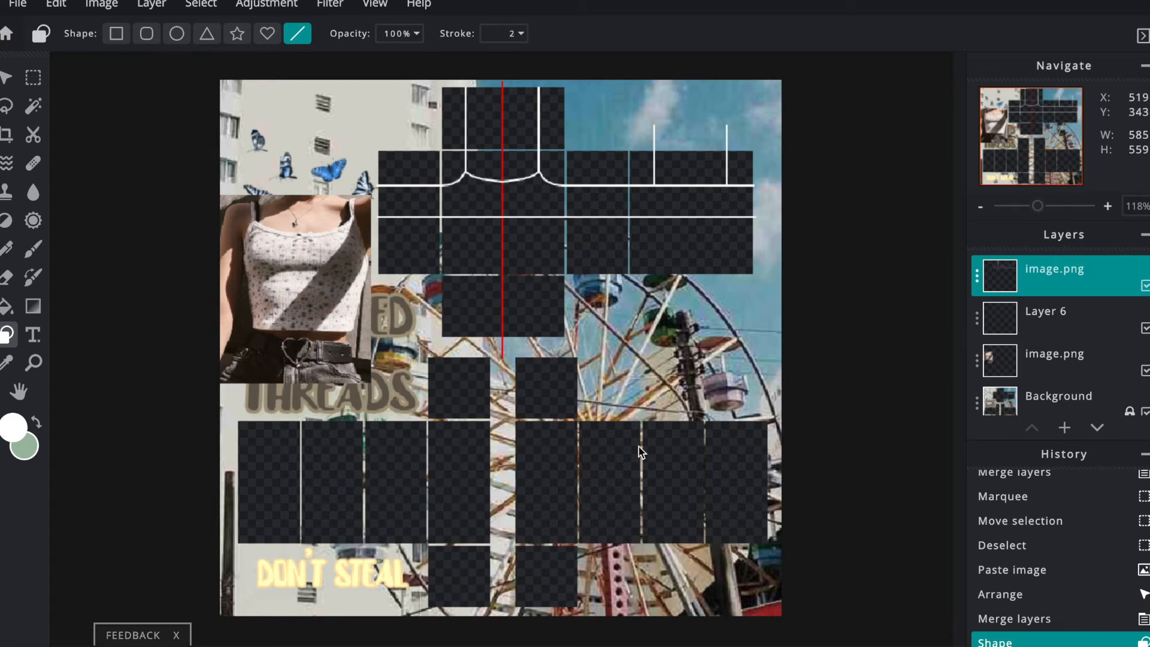
Paste the blue floral pattern as a new layer and scale it down to about 230 × 234 over the front torso area
key(super+v)
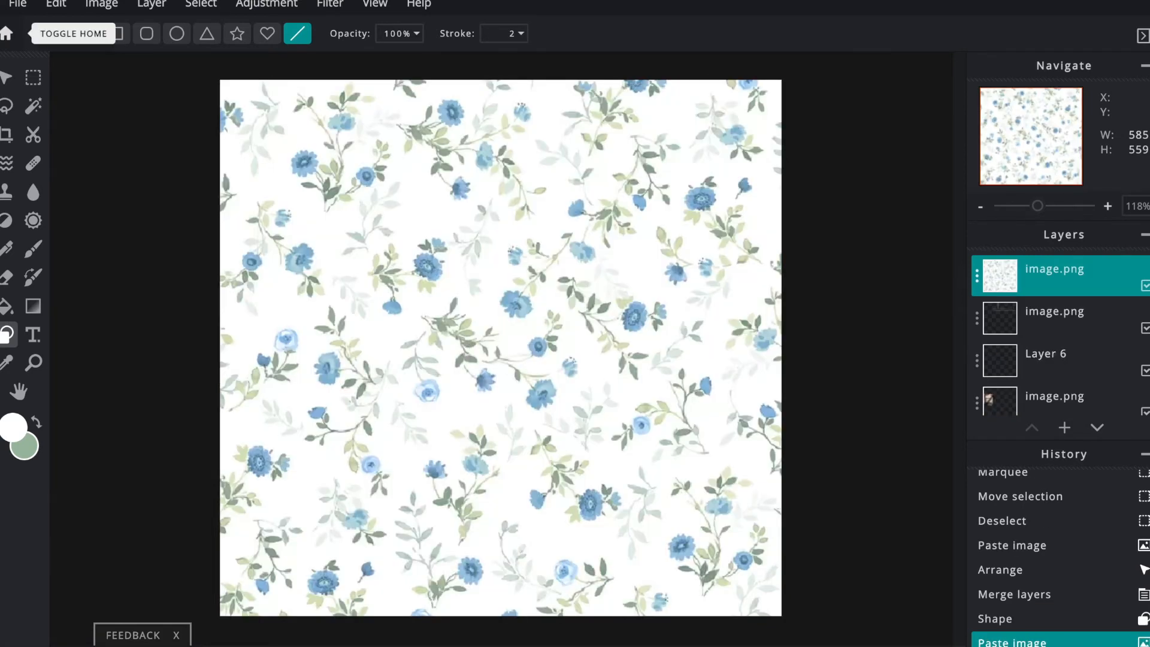
click(9, 81)
scroll(531, 230, down, 6)
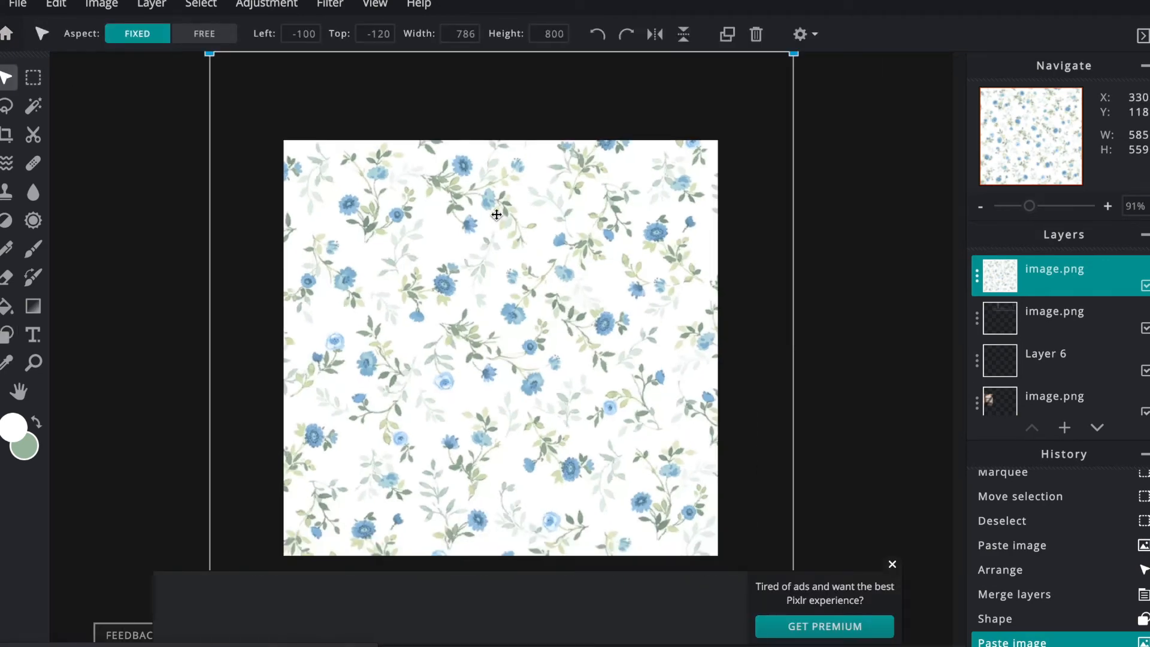
scroll(333, 159, down, 1)
drag(323, 165, 379, 223)
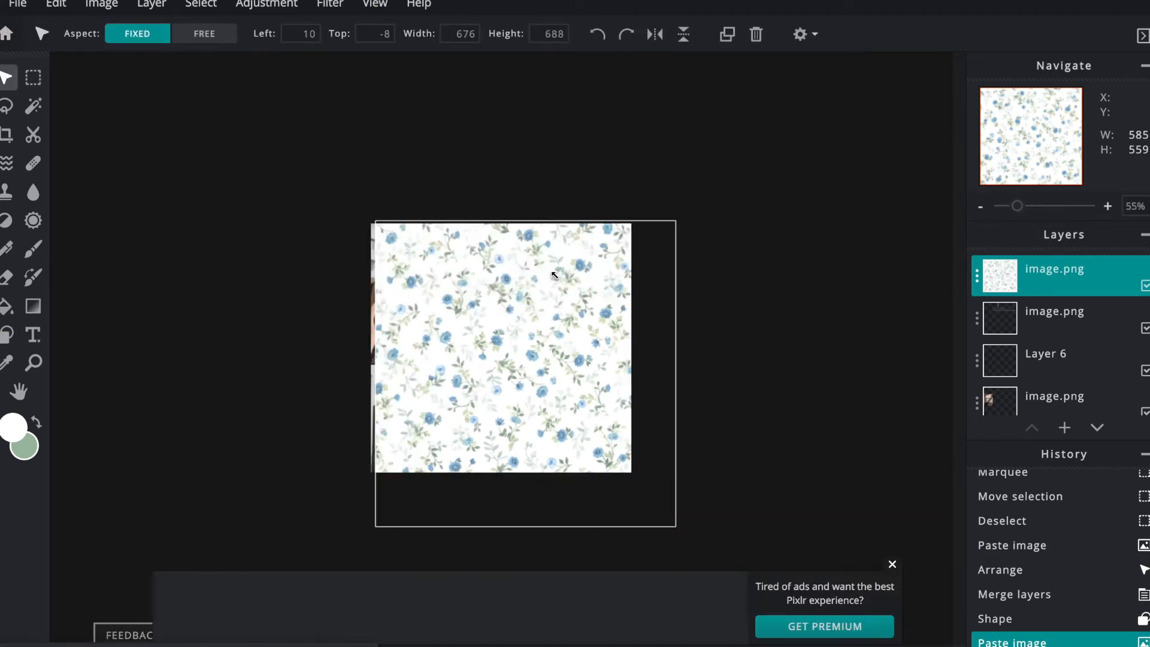
drag(631, 321, 577, 366)
drag(623, 461, 450, 270)
scroll(552, 232, up, 8)
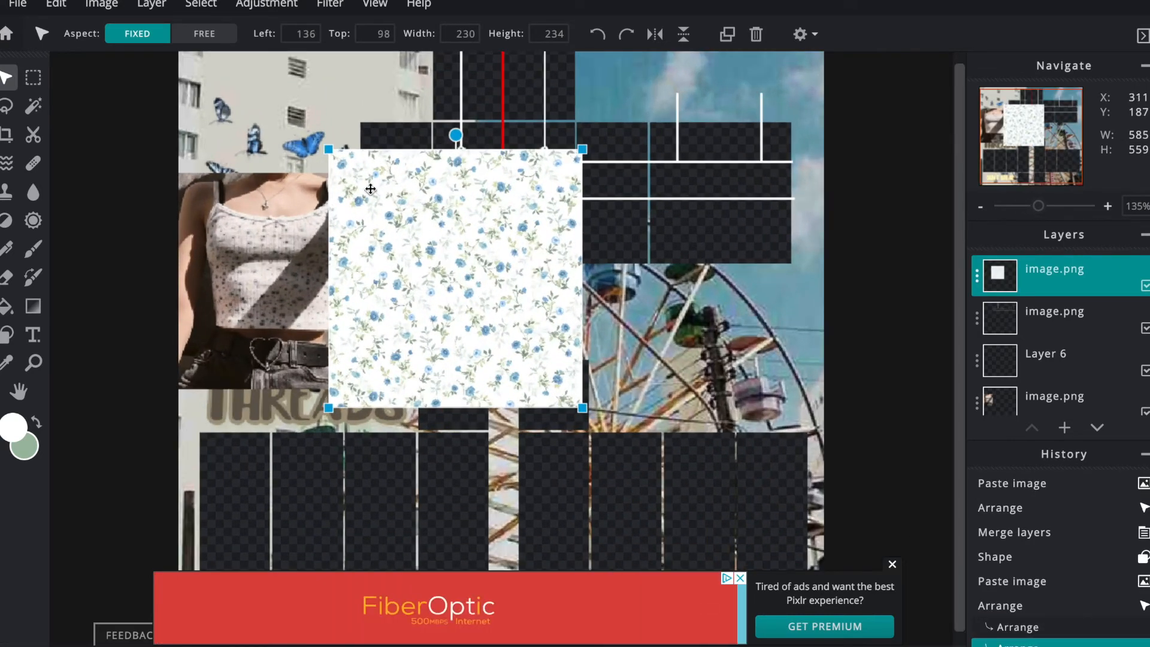
Shrink the floral pattern to about 145 × 148 and place it over the side and front torso panels at left 162, top 64
drag(329, 149, 336, 157)
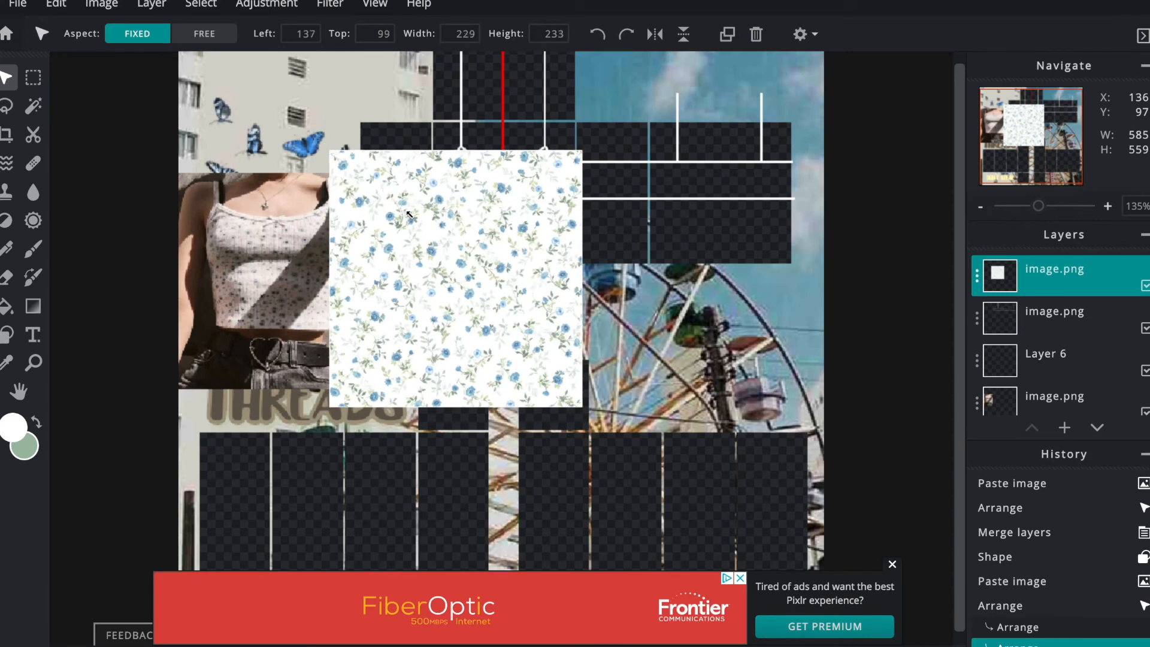
drag(418, 226, 423, 242)
drag(471, 293, 407, 185)
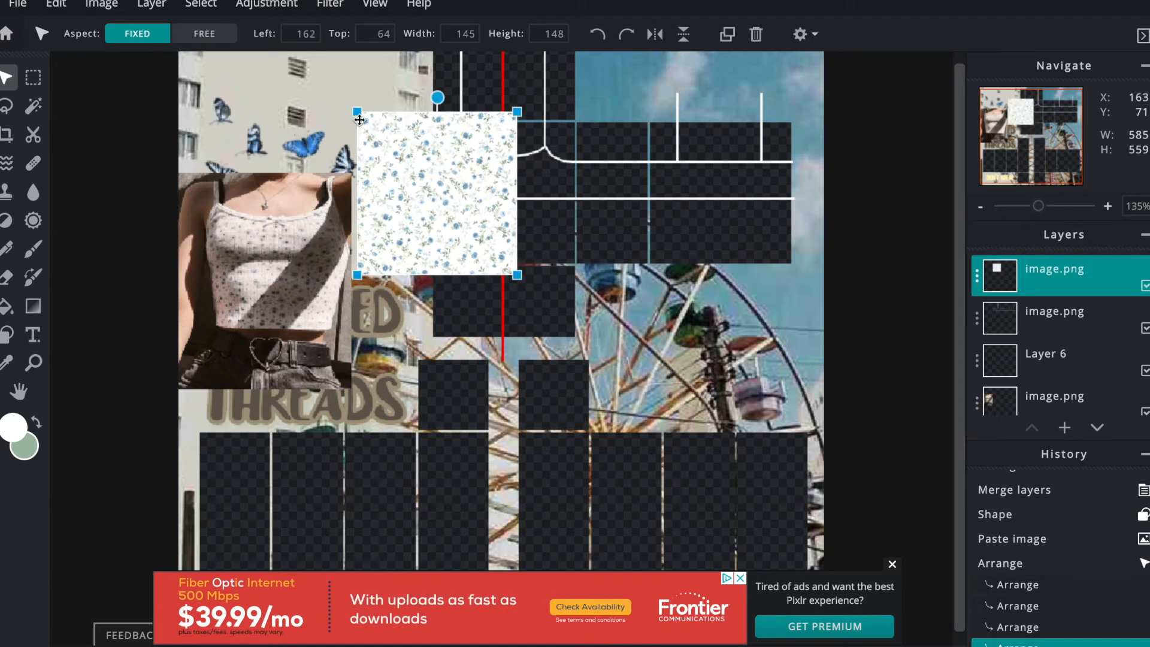
Shrink the floral pattern to 110 × 112 at left 163, top 70, and place a duplicate directly beside it at left 271, top 70
drag(383, 129, 414, 158)
drag(452, 224, 417, 188)
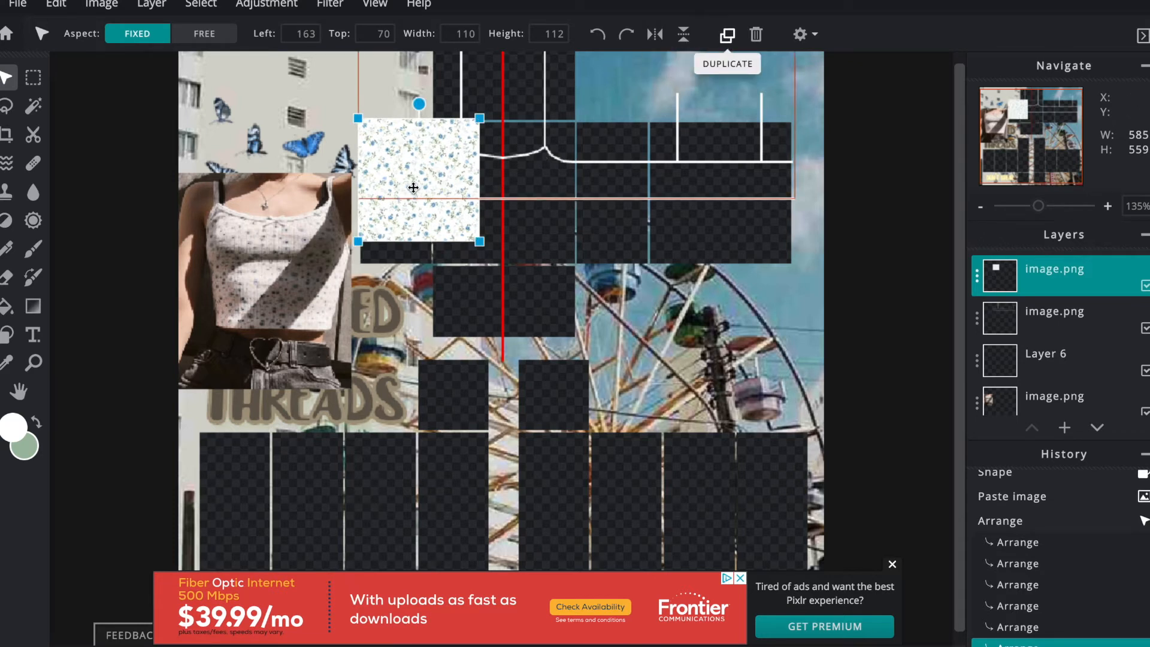
drag(423, 170, 544, 172)
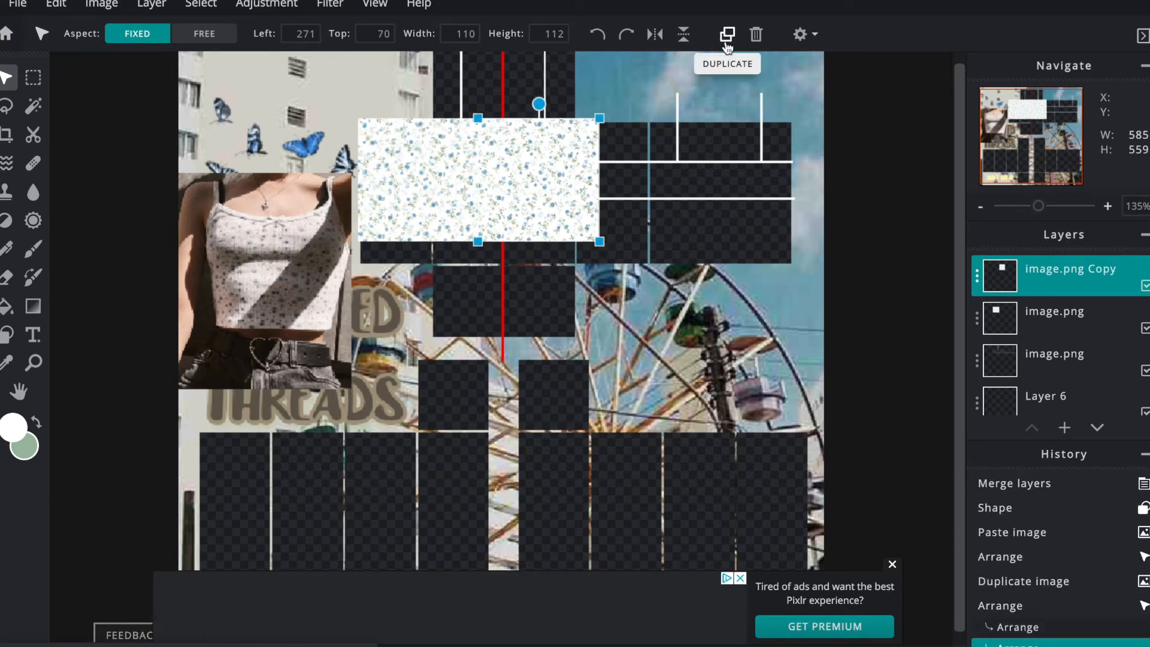
Add two more duplicates of the floral tile edge to edge at top 70, ending at left 489, to cover the remaining torso panels
key(ctrl+j)
drag(520, 176, 633, 176)
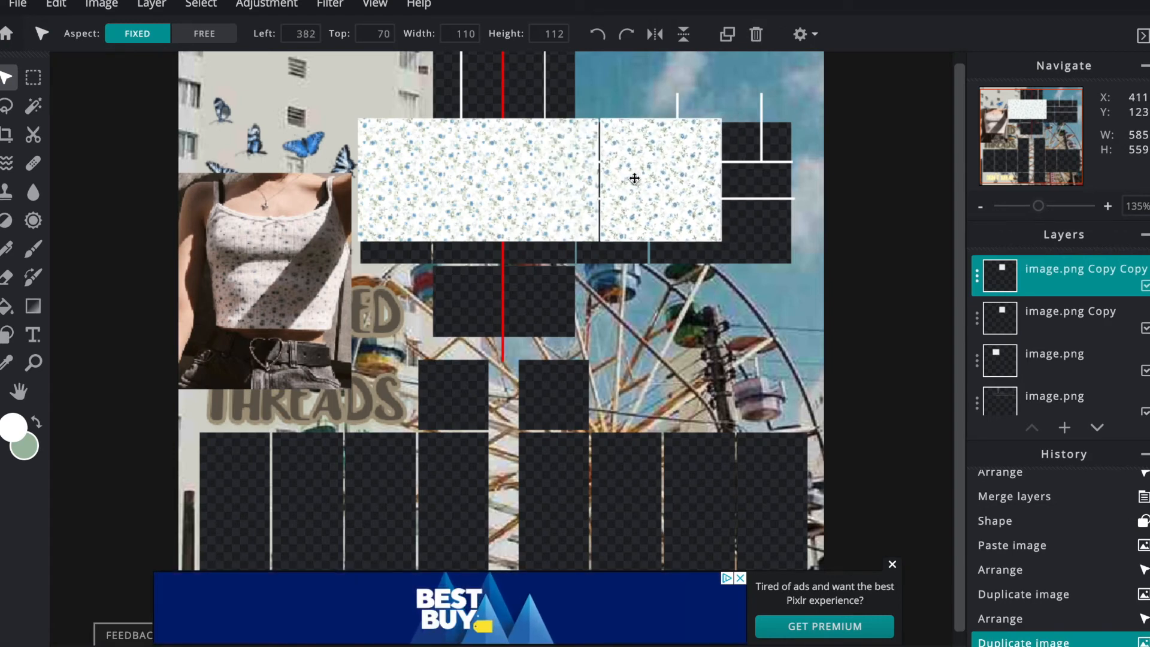
click(728, 34)
drag(618, 166, 757, 162)
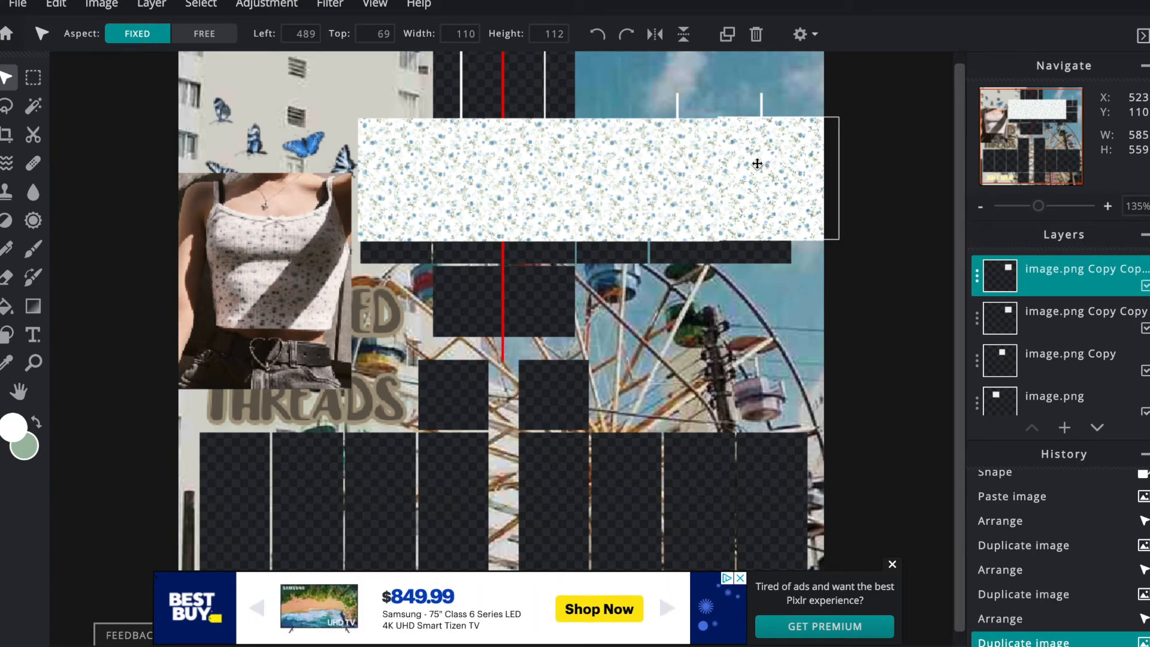
drag(757, 164, 758, 164)
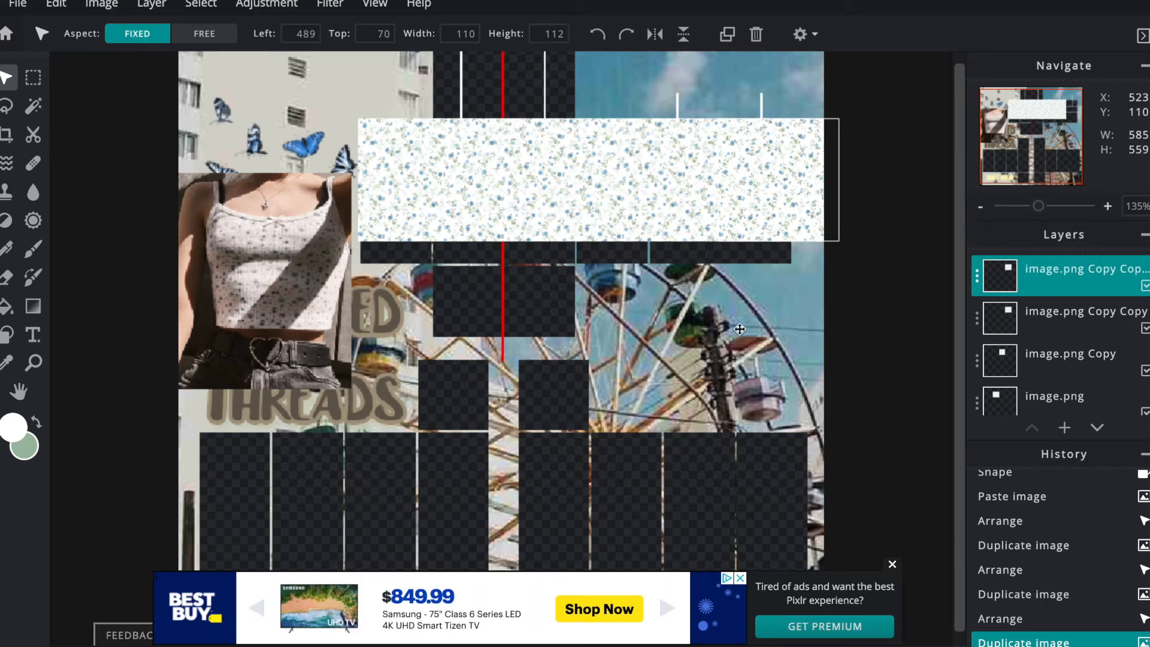
drag(740, 329, 740, 329)
click(893, 295)
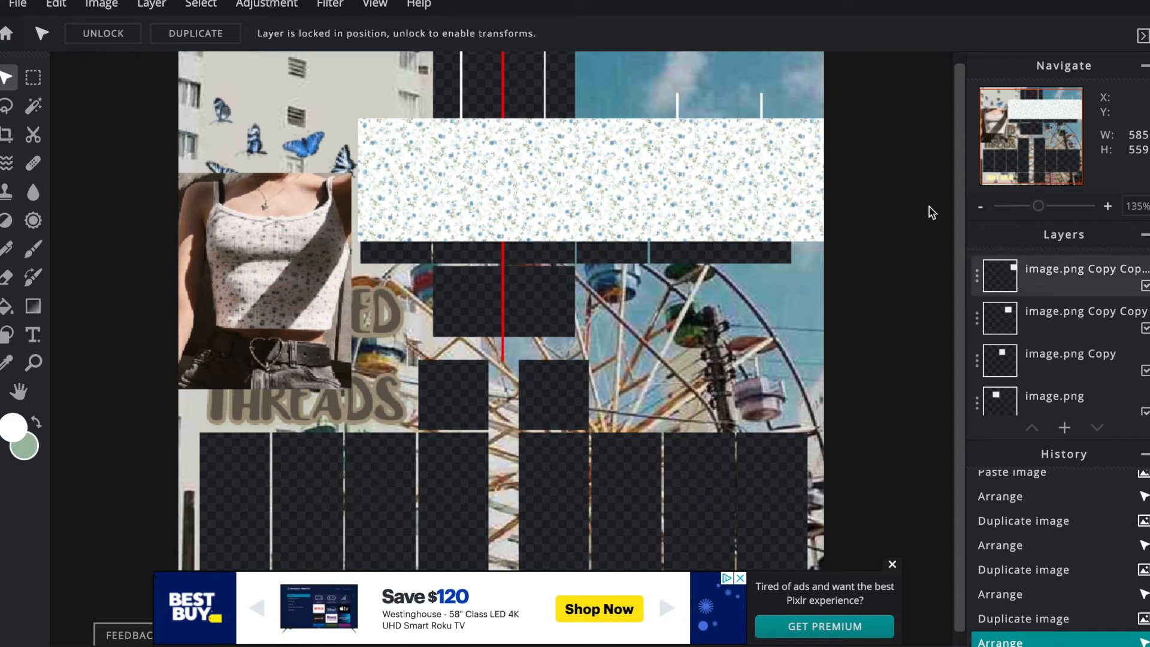
Merge the four floral pattern tiles down into a single layer
click(978, 277)
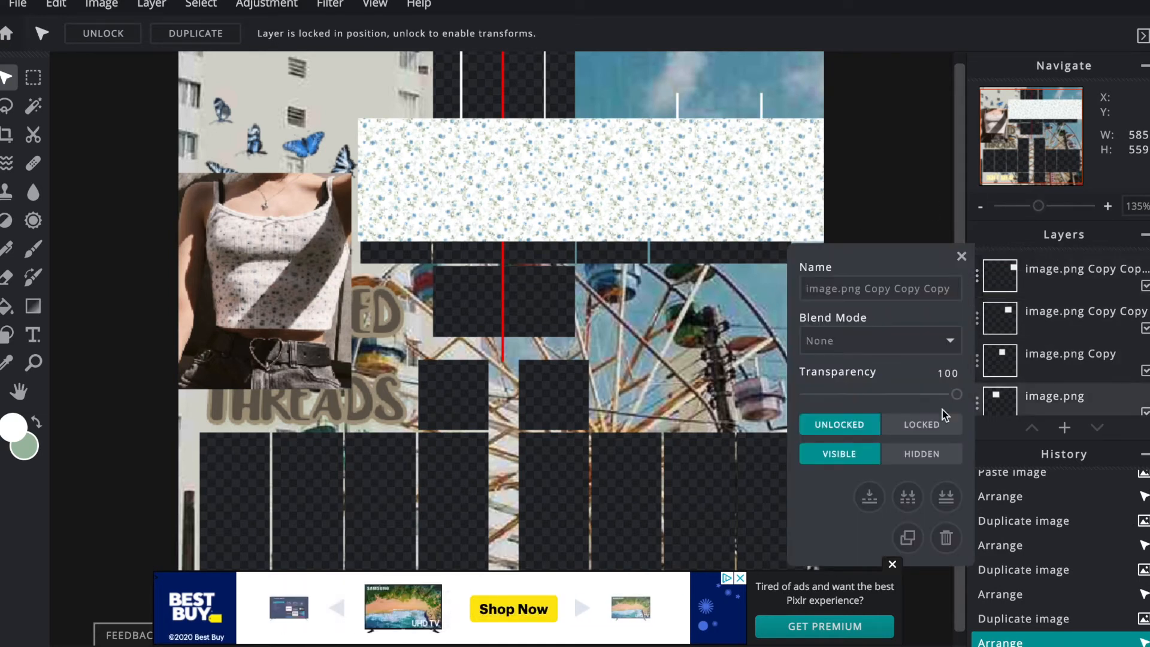
click(979, 280)
click(866, 501)
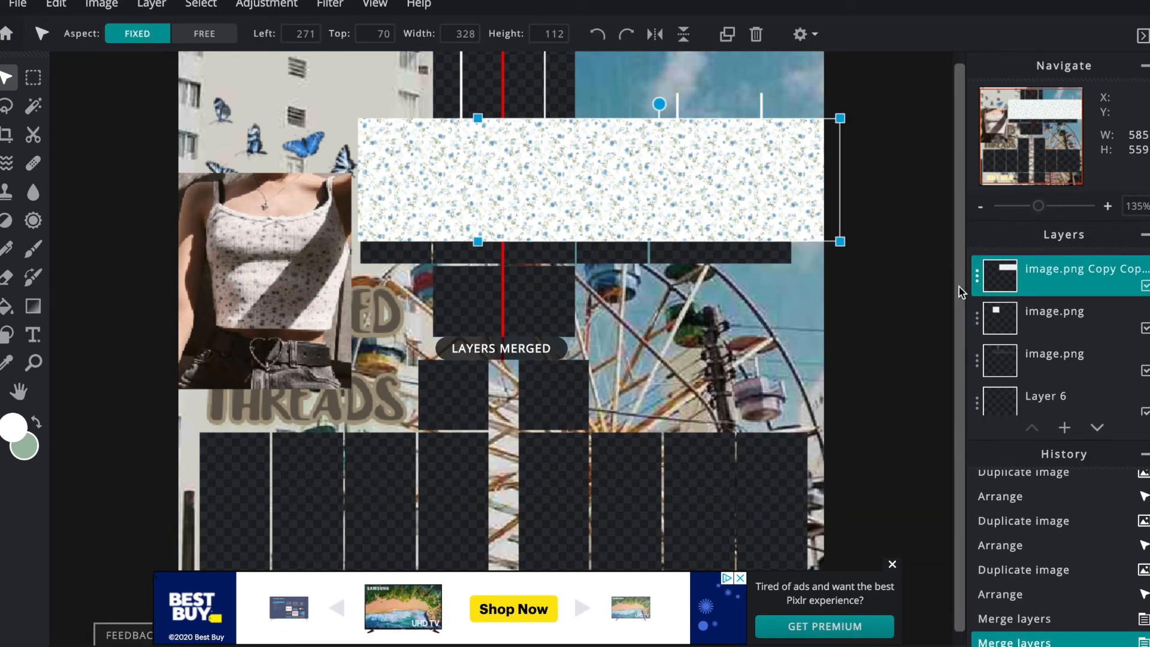
click(977, 280)
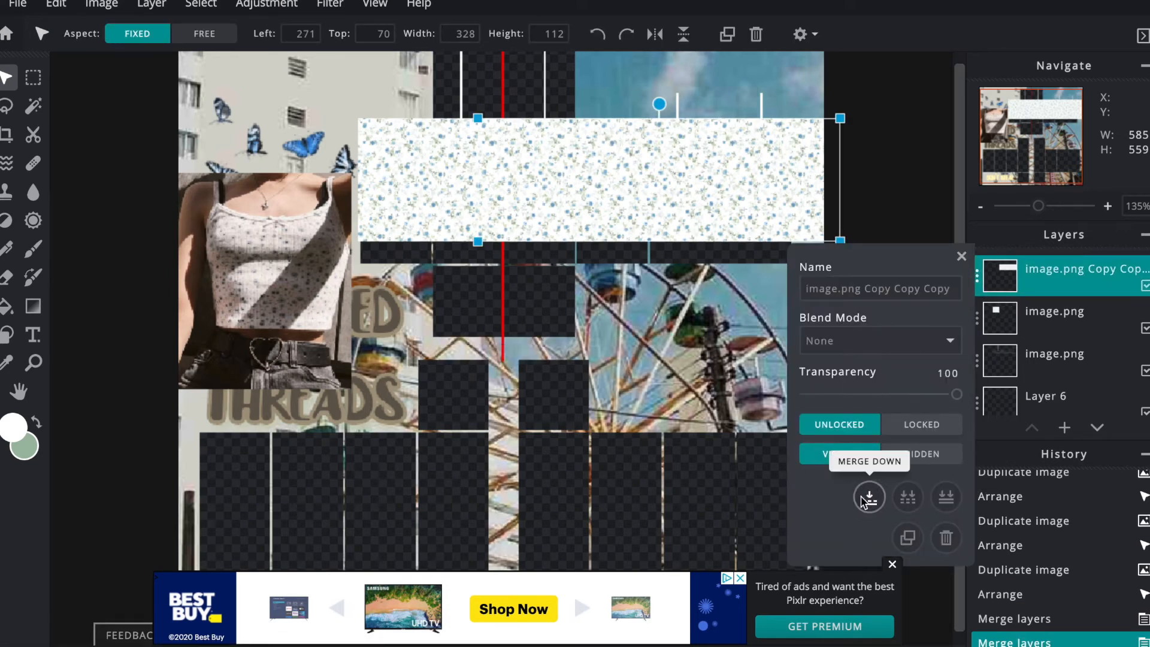
click(861, 506)
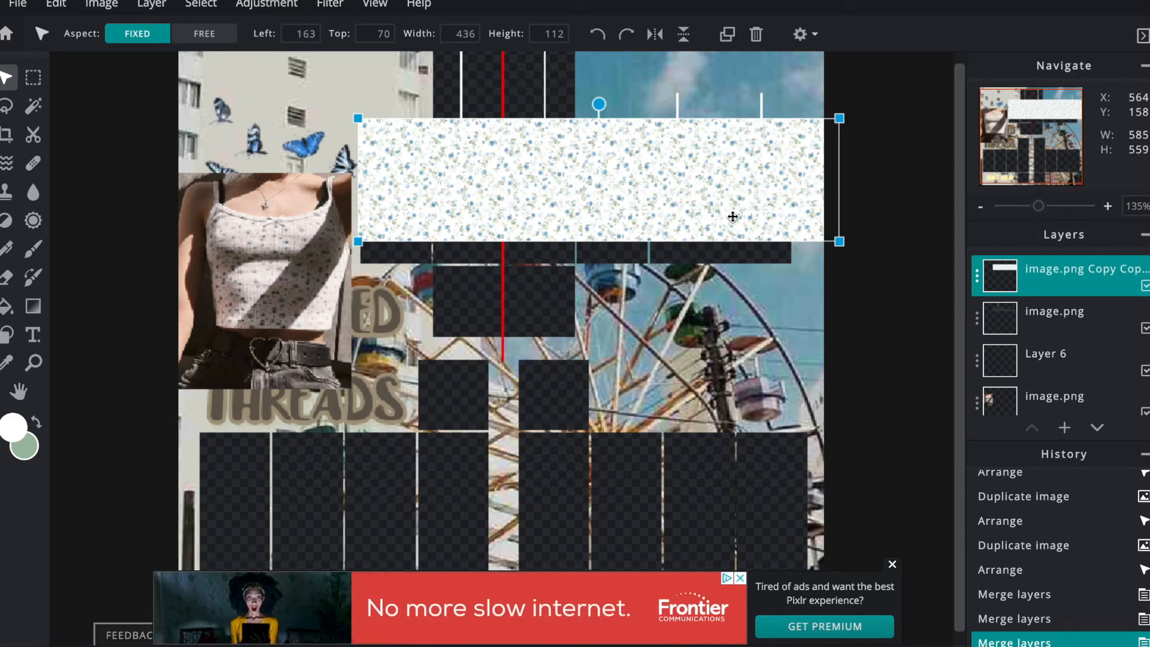
Lower the merged floral pattern layer's transparency to 56 to see the outlines beneath
click(976, 292)
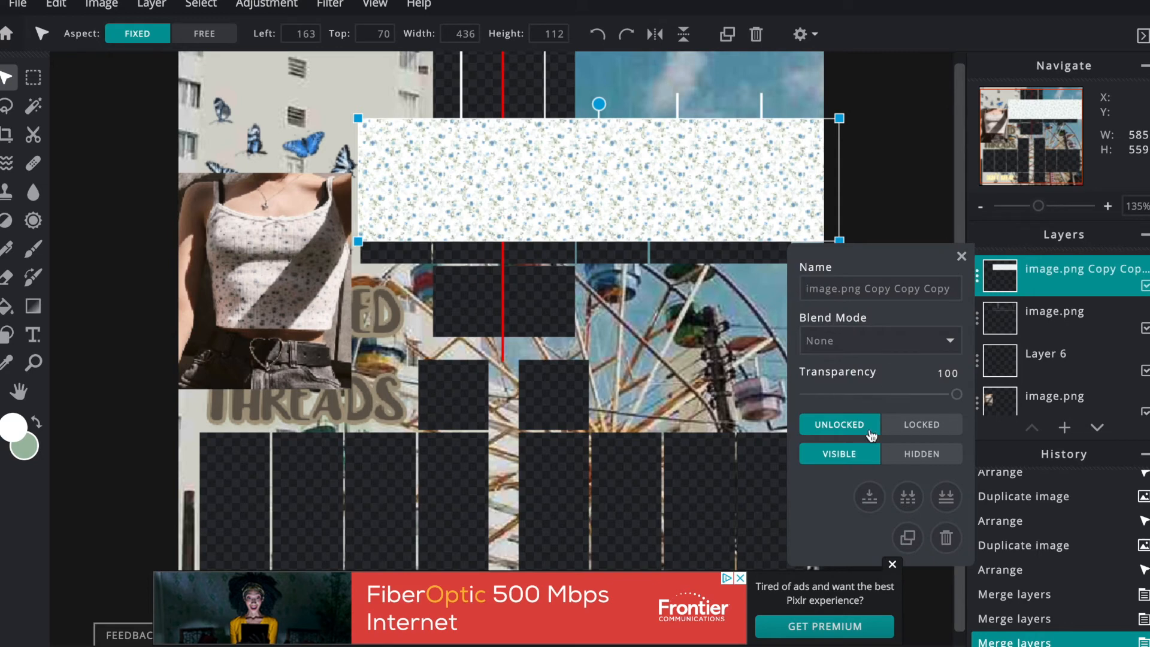
drag(956, 395, 889, 396)
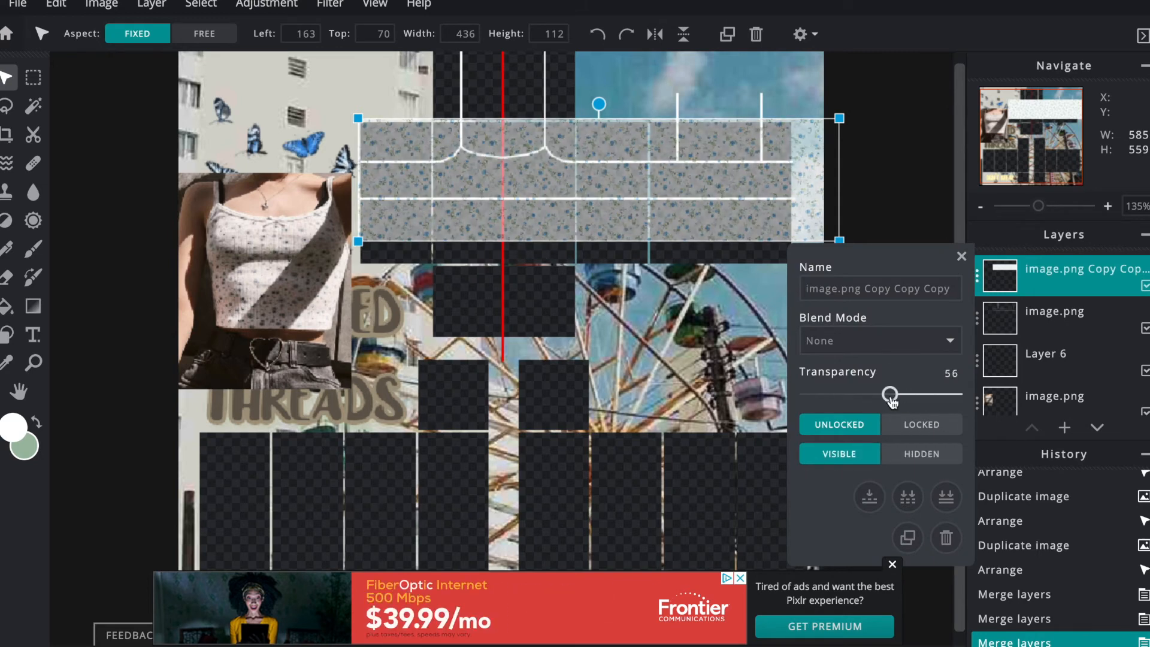
click(961, 257)
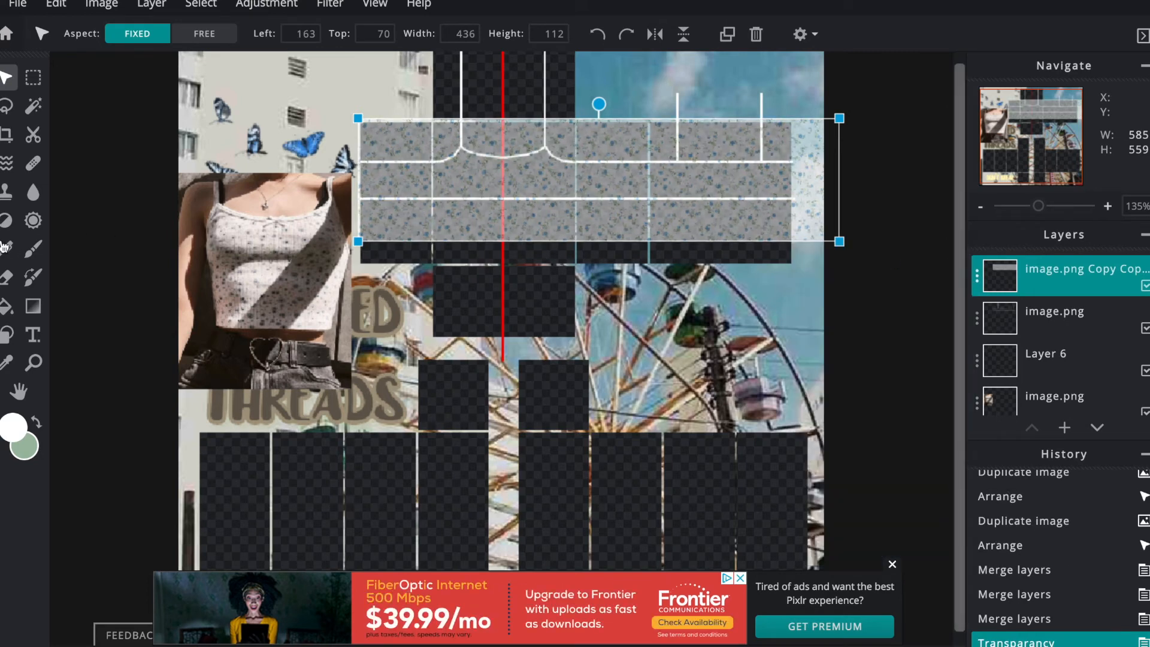
Select the floral pattern area below the hem line across all torso panels and cut it away
click(33, 77)
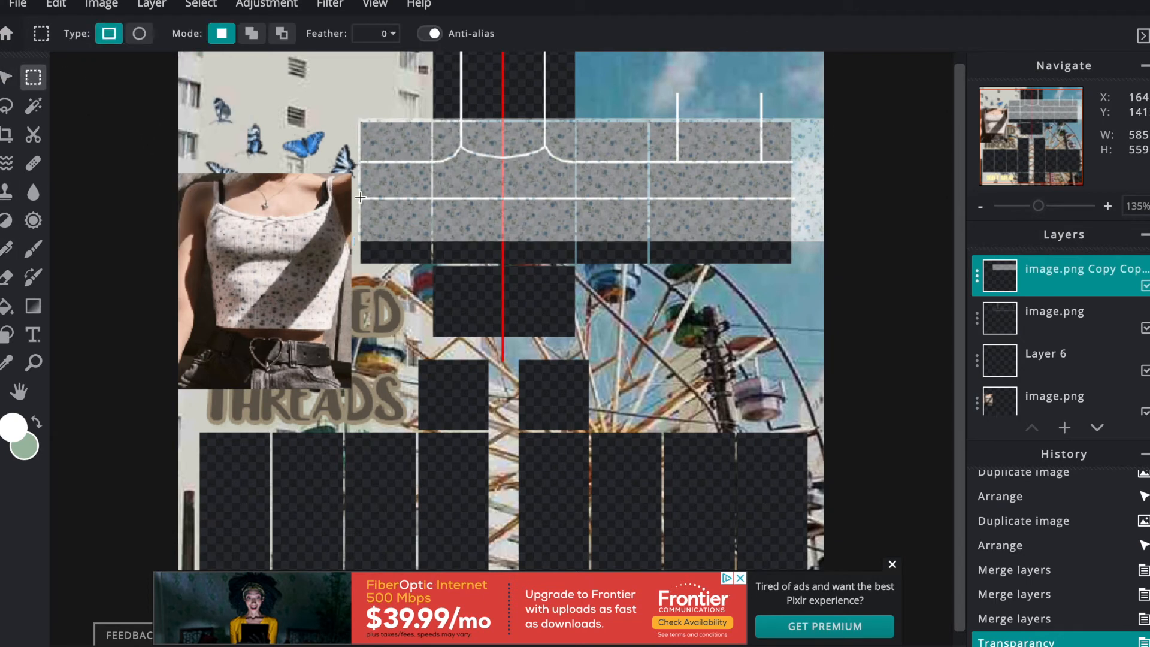
drag(355, 198, 859, 262)
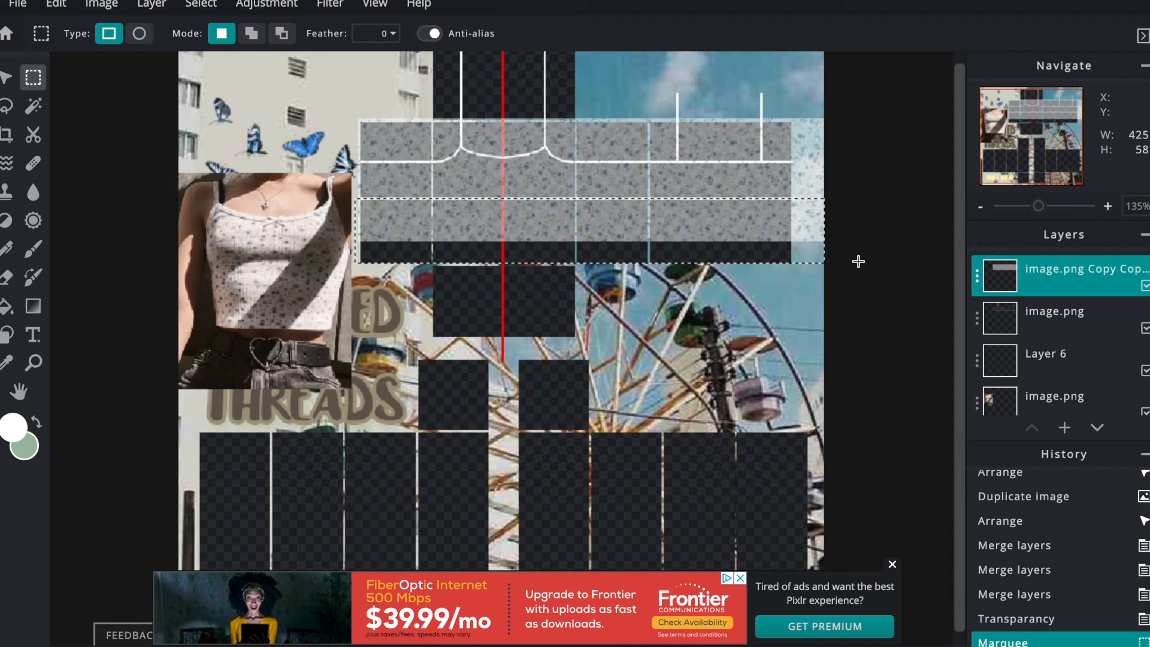
key(ctrl+x)
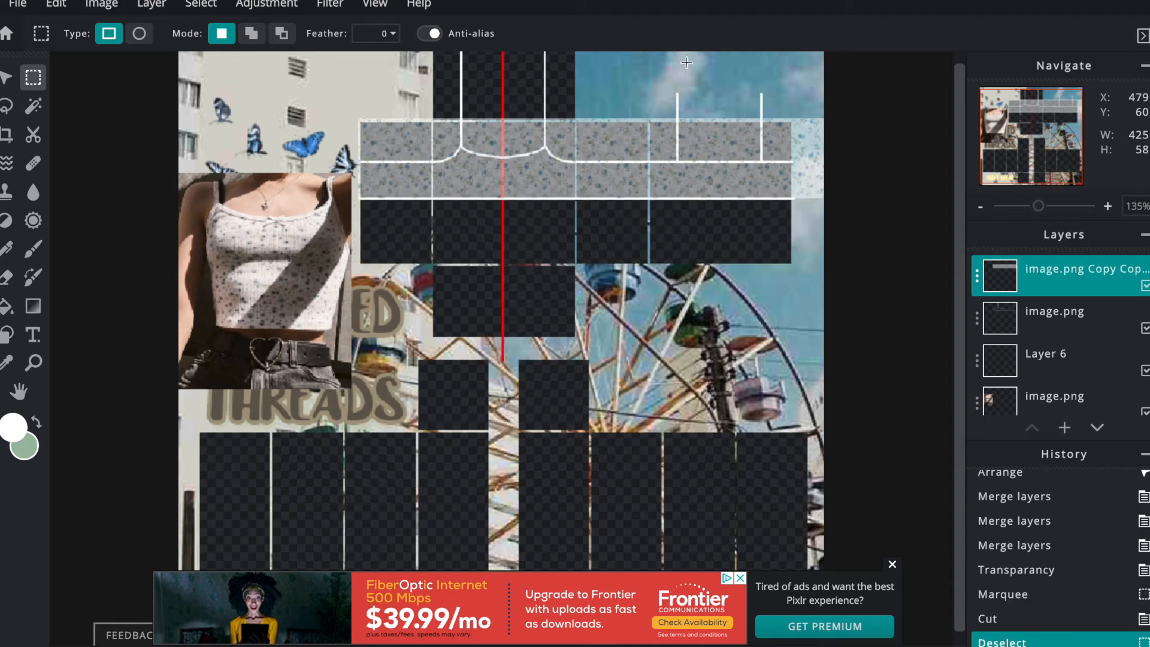
Select the strip of floral pattern above the front neckline's strap corners, about 431 × 32, across all torso panels and cut it away
drag(550, 143, 551, 143)
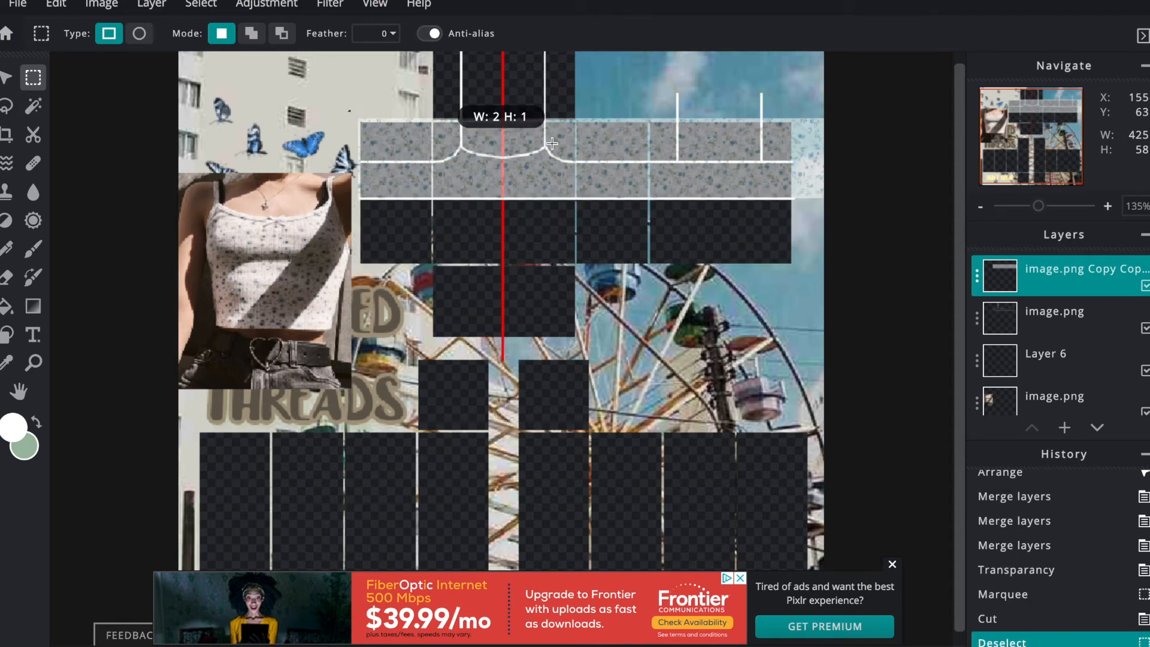
drag(722, 143, 838, 146)
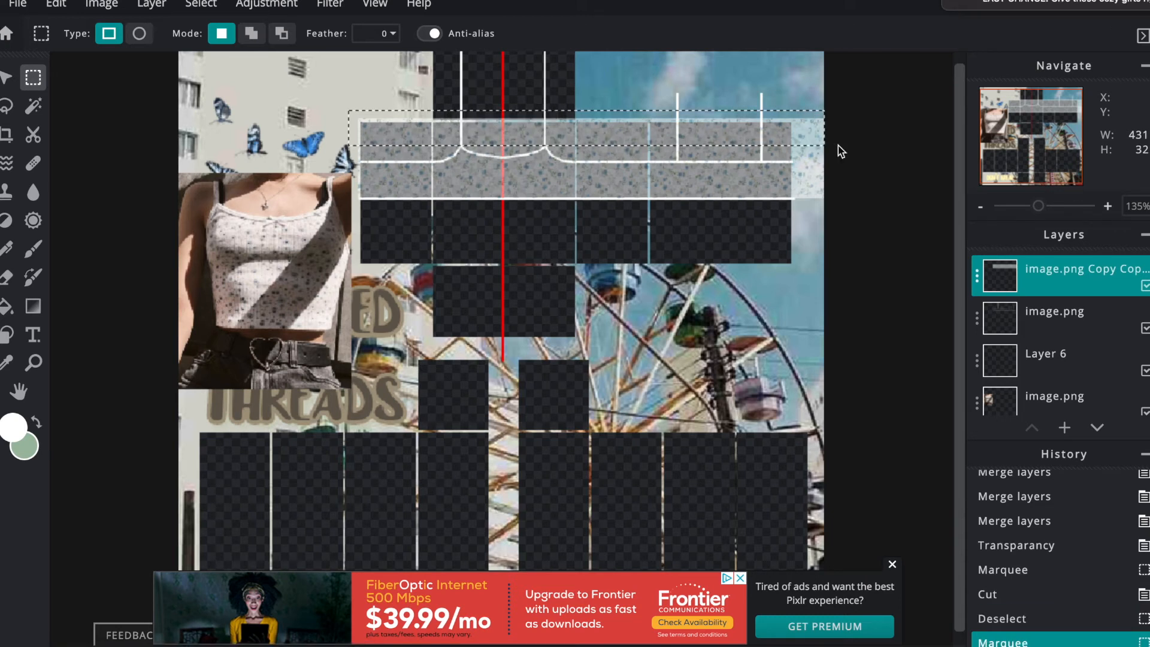
key(ctrl+x)
key(ctrl+d)
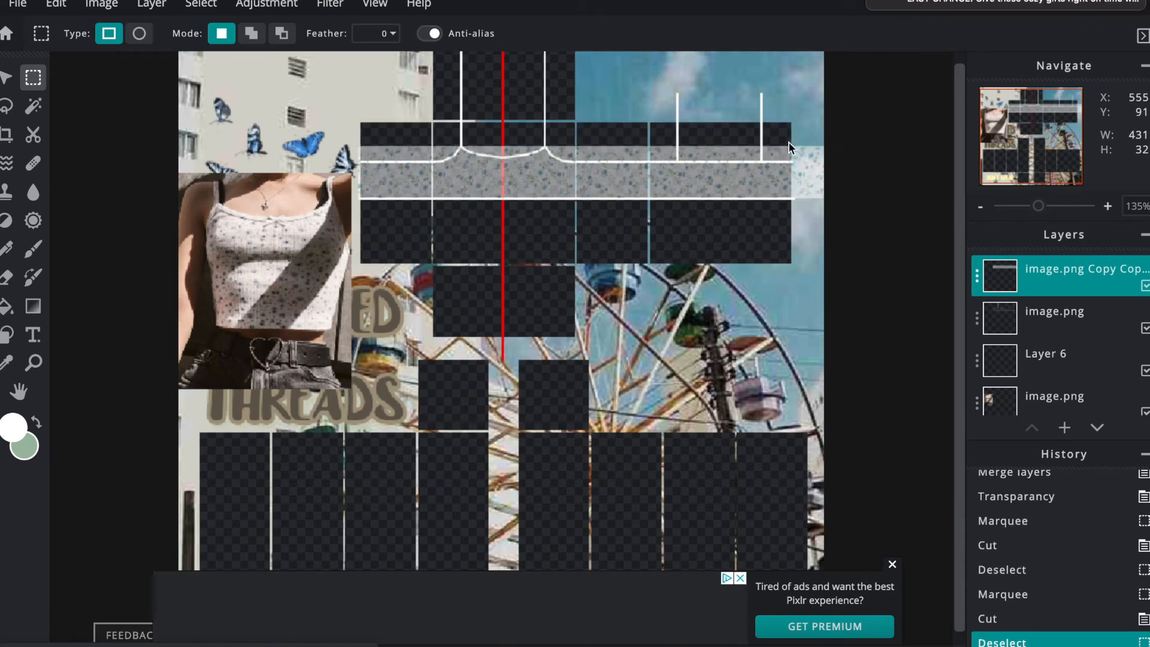
Cut away the excess floral pattern extending past the outer edge of the back torso panel
drag(792, 142, 869, 209)
key(ctrl+x)
key(ctrl+d)
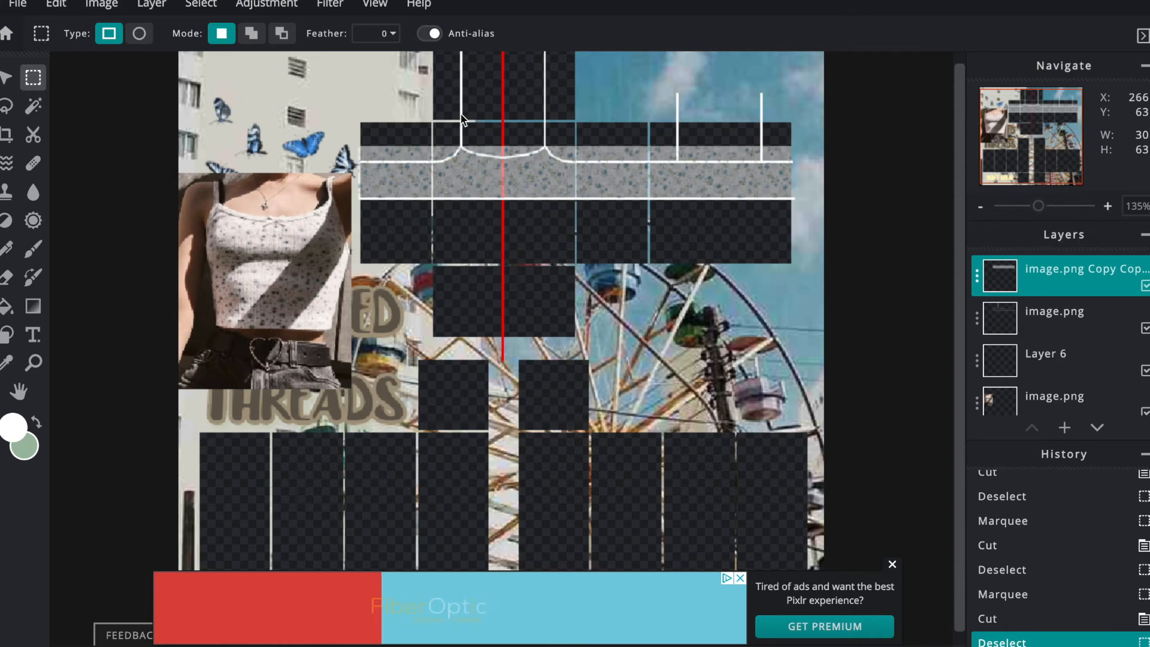
Cut away the floral pattern above the upper outline on the left side panel, a selection of about 69 × 19
scroll(462, 118, up, 5)
drag(375, 191, 167, 245)
key(ctrl+x)
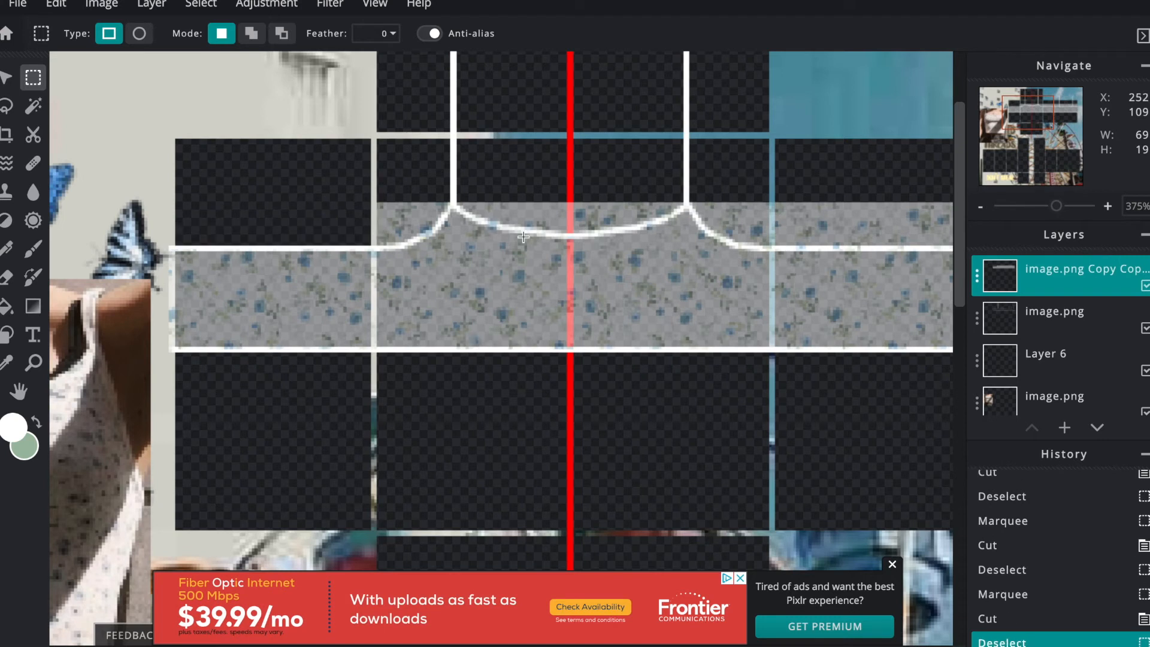
Cut away the floral pattern above the upper outline on the right side panel and the back panel
drag(758, 203, 889, 248)
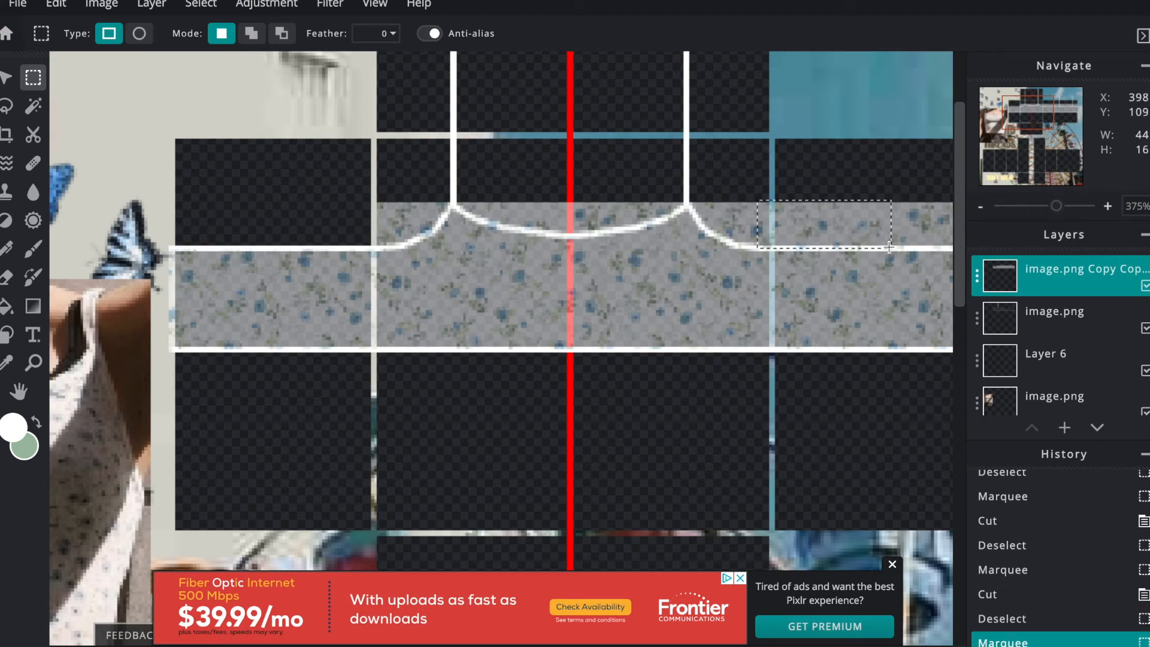
key(ctrl+x)
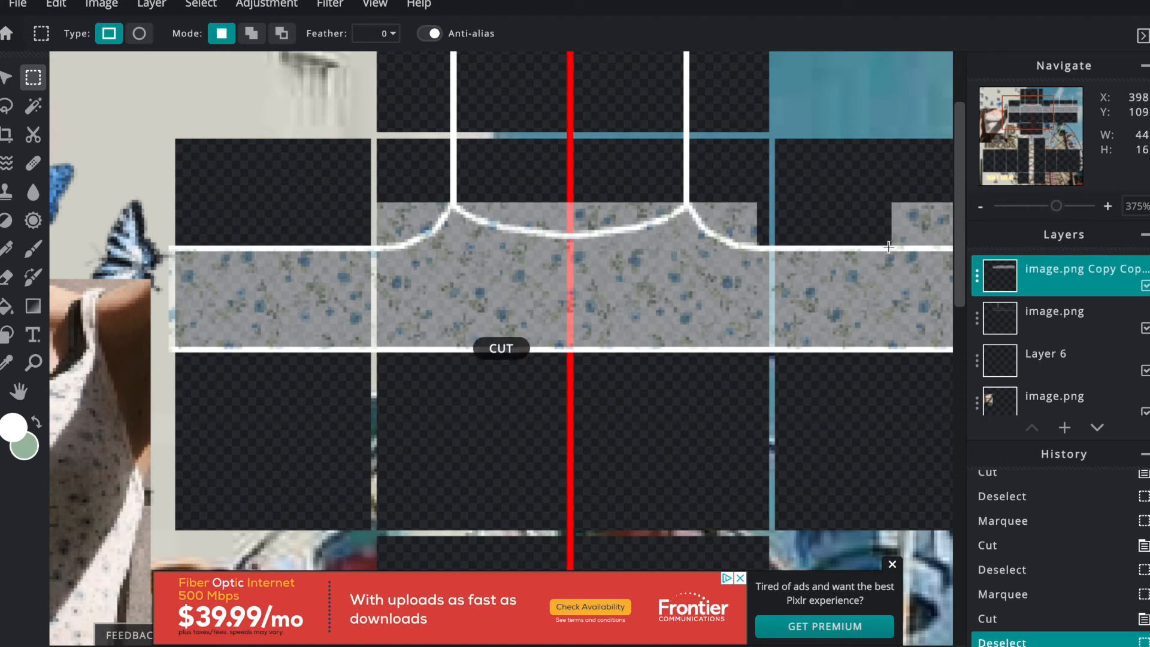
click(893, 565)
scroll(867, 619, right, 10)
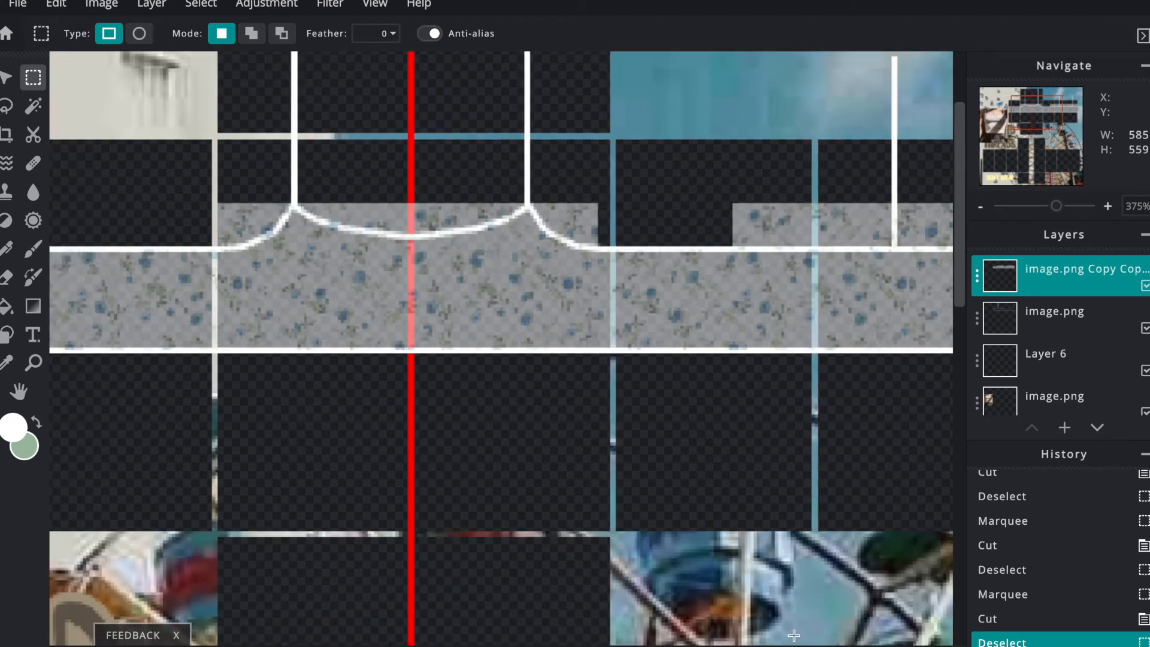
drag(369, 192, 892, 248)
key(ctrl+x)
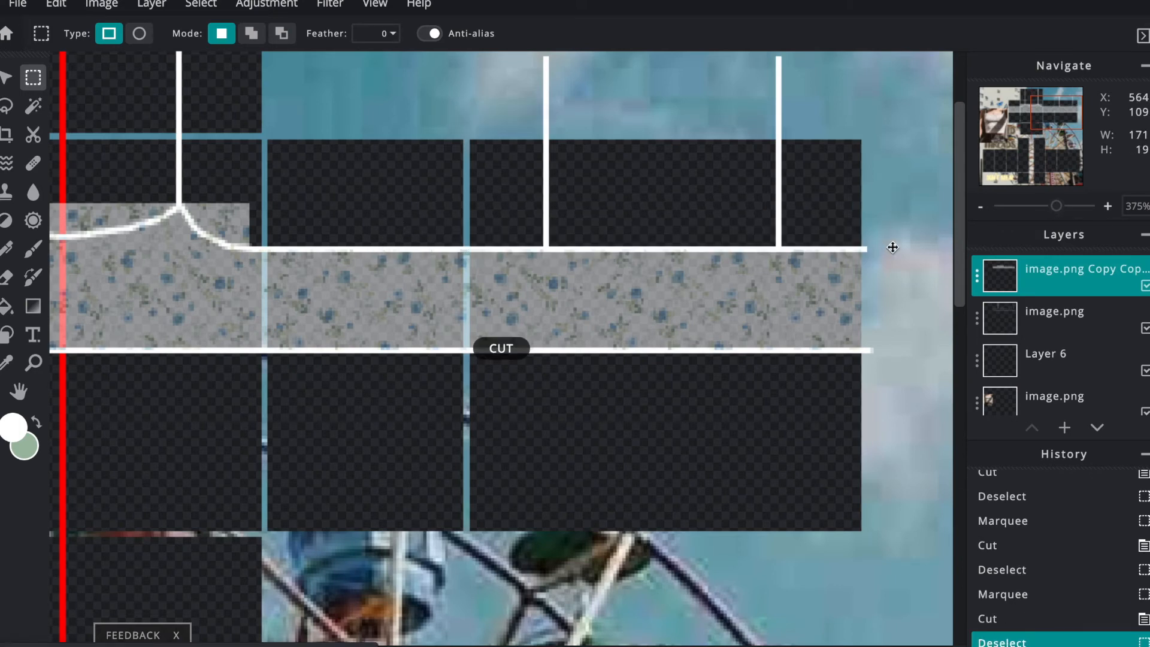
Set the Eraser to a 10 px hard round brush and erase the pattern outside the front's left armhole curve
scroll(526, 154, down, 5)
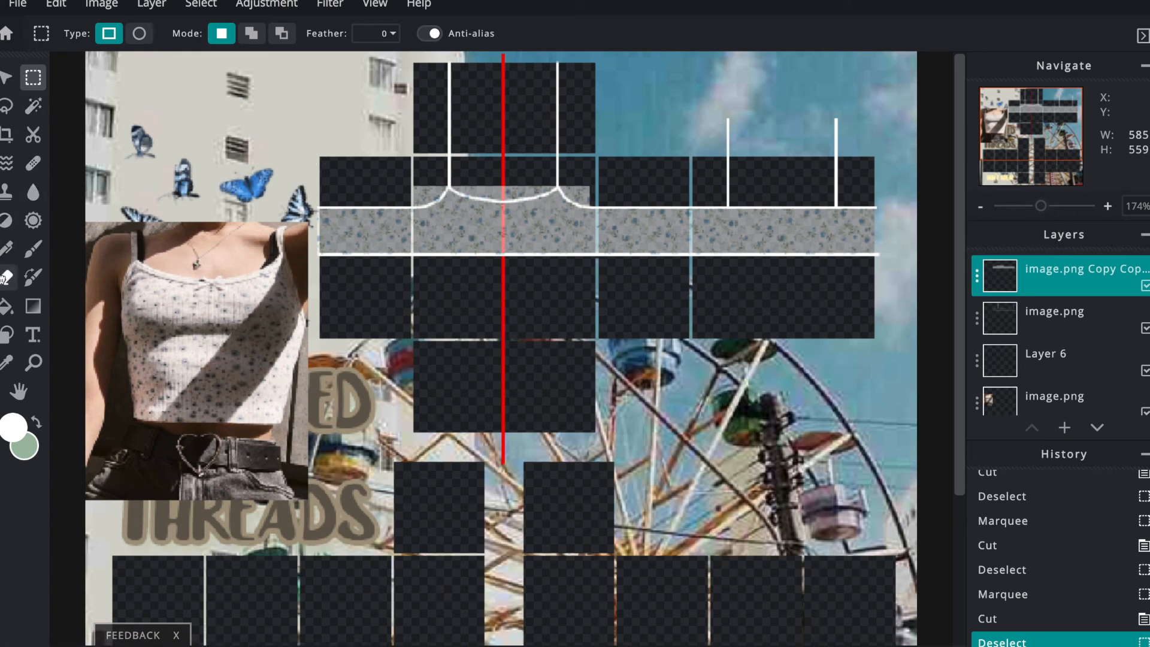
key(e)
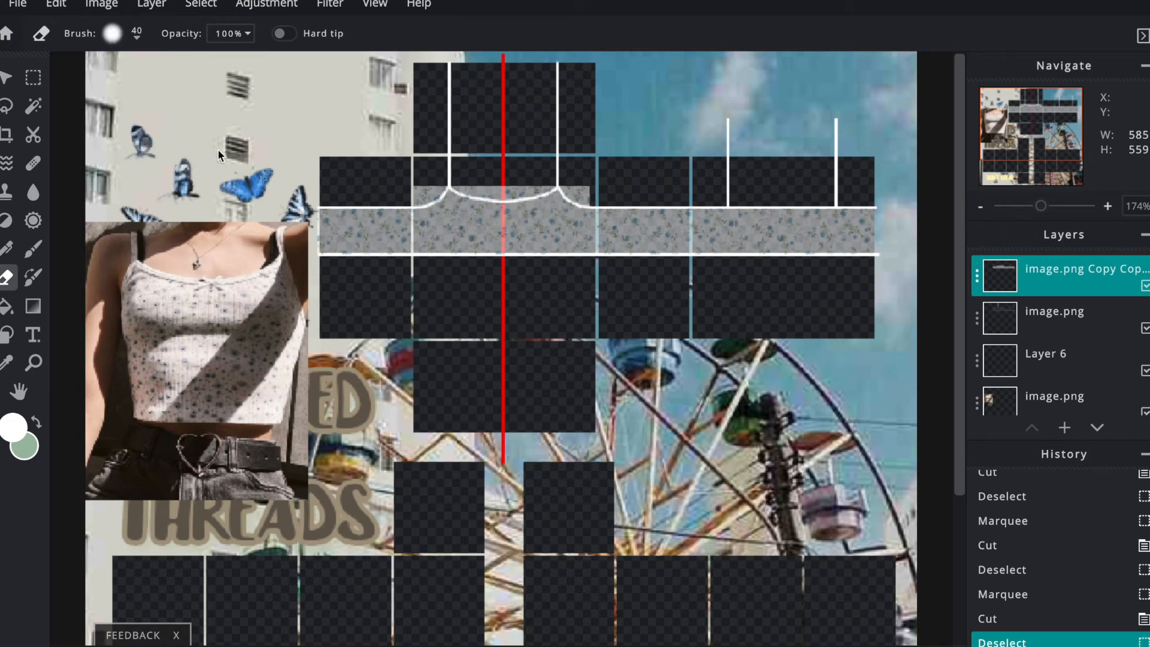
right_click(277, 127)
click(184, 261)
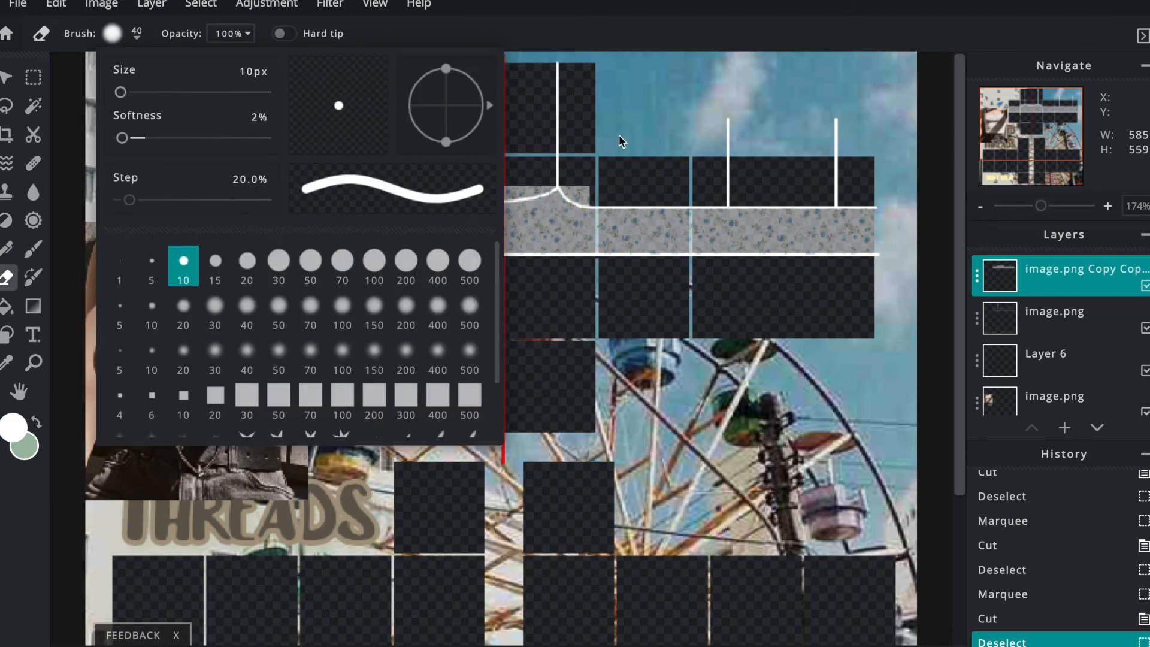
scroll(440, 153, up, 6)
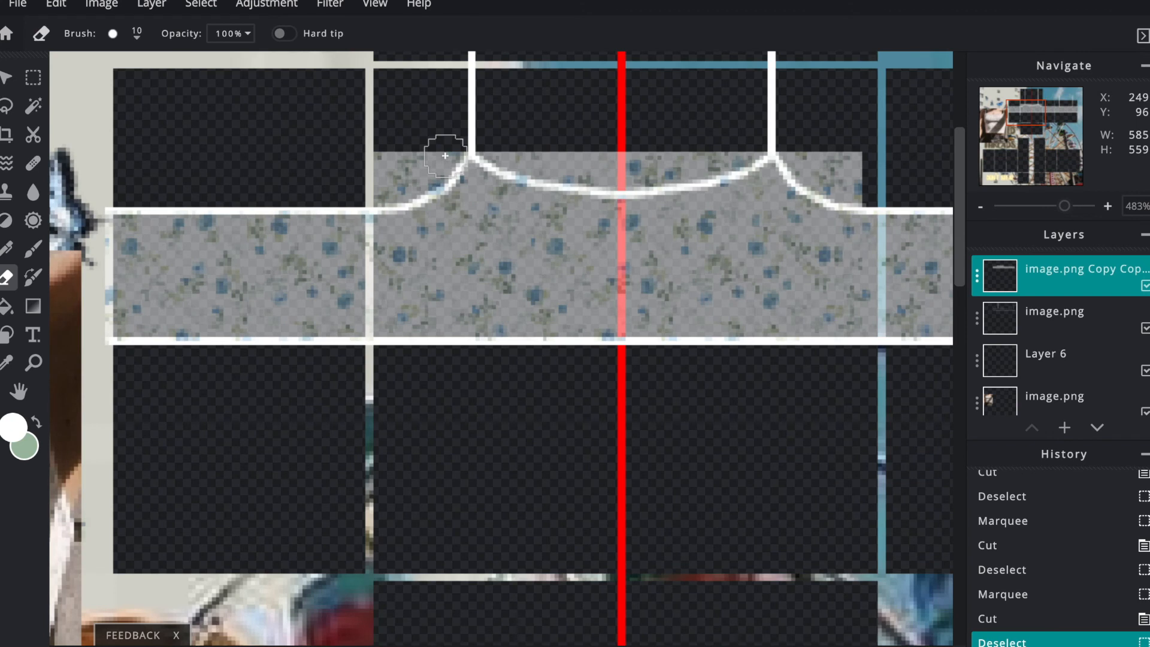
mouse_move(443, 148)
mouse_down()
mouse_move(374, 185)
mouse_move(412, 181)
mouse_move(440, 147)
mouse_move(424, 158)
mouse_move(449, 142)
mouse_up()
mouse_move(372, 149)
mouse_down()
mouse_move(467, 155)
mouse_move(458, 151)
mouse_up()
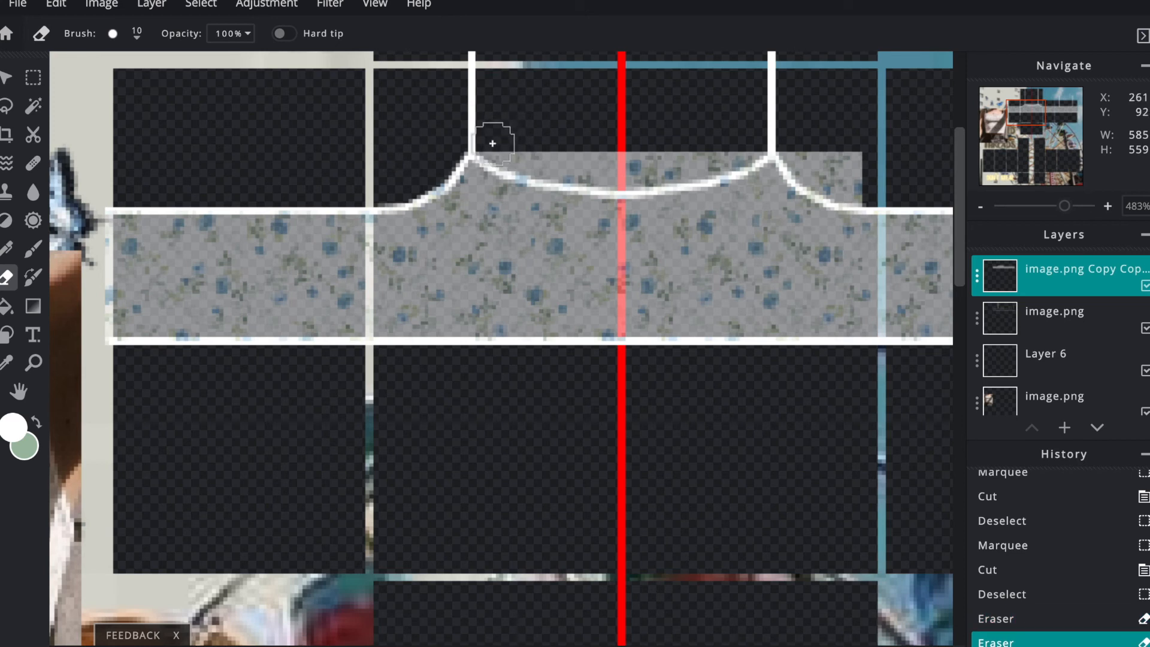
Erase the floral pattern above the front neckline curve and outside the front's right armhole curve
mouse_move(492, 145)
mouse_down()
mouse_move(640, 170)
mouse_move(738, 143)
mouse_up()
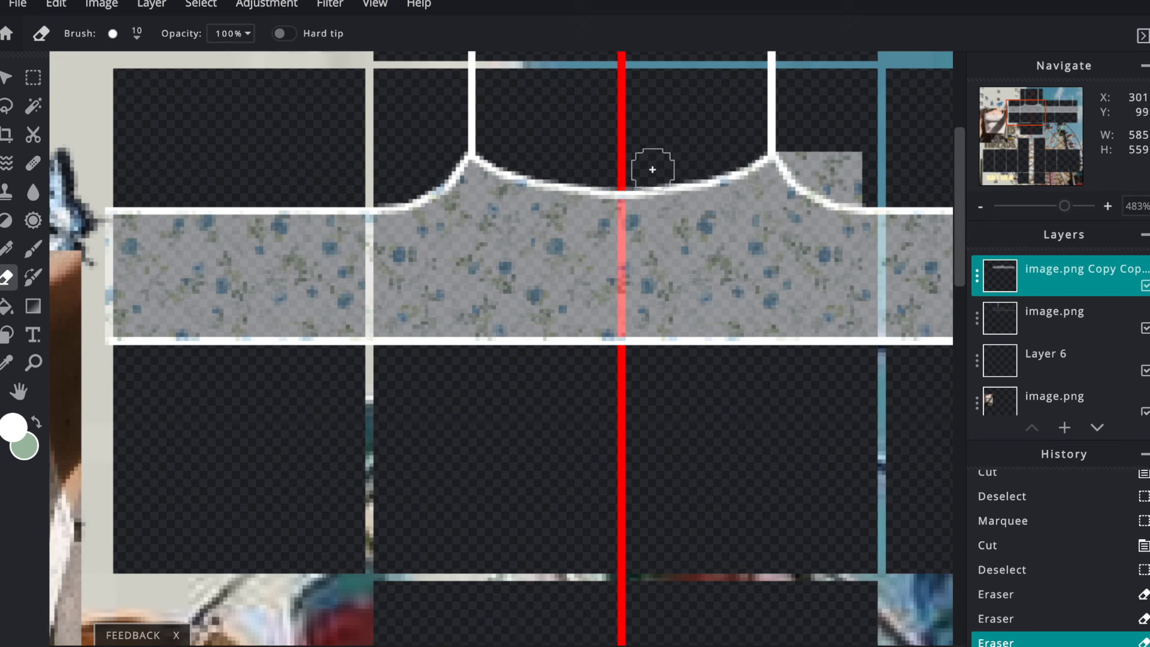
click(604, 172)
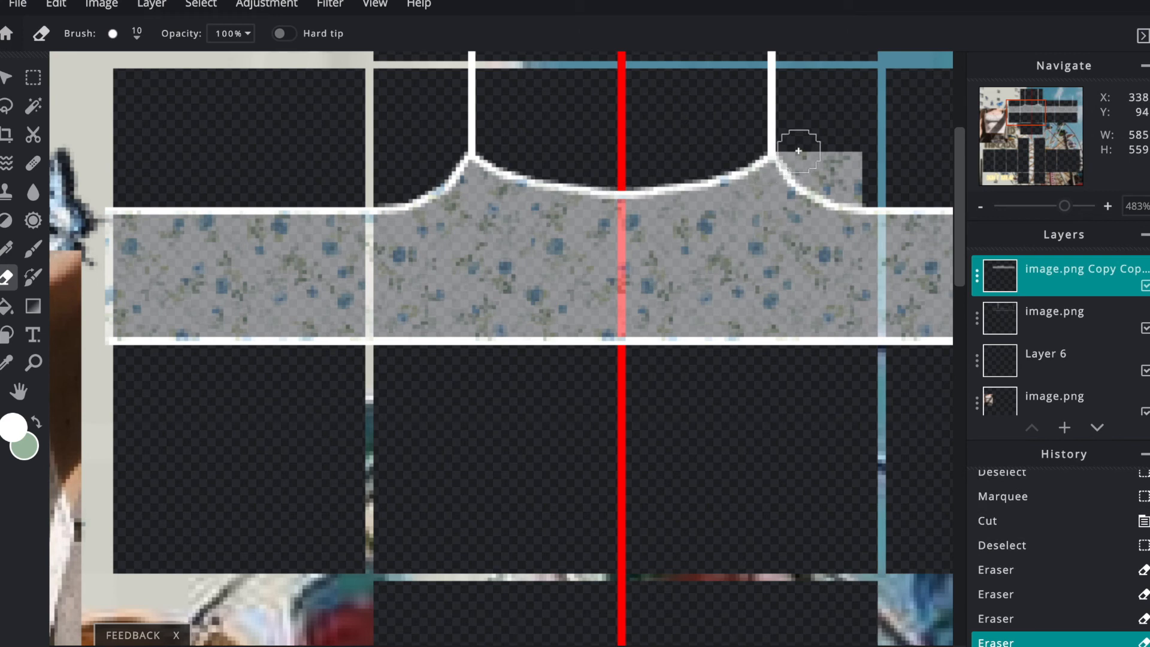
mouse_move(799, 154)
mouse_down()
mouse_move(857, 185)
mouse_move(847, 186)
mouse_move(847, 160)
mouse_up()
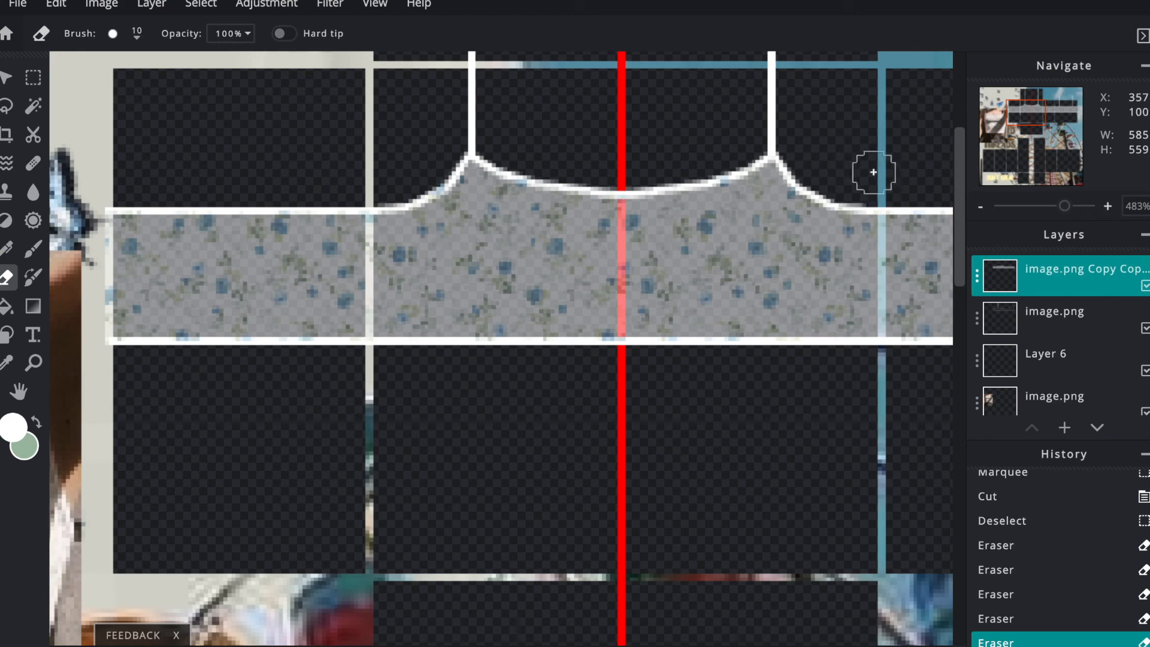
scroll(804, 90, down, 5)
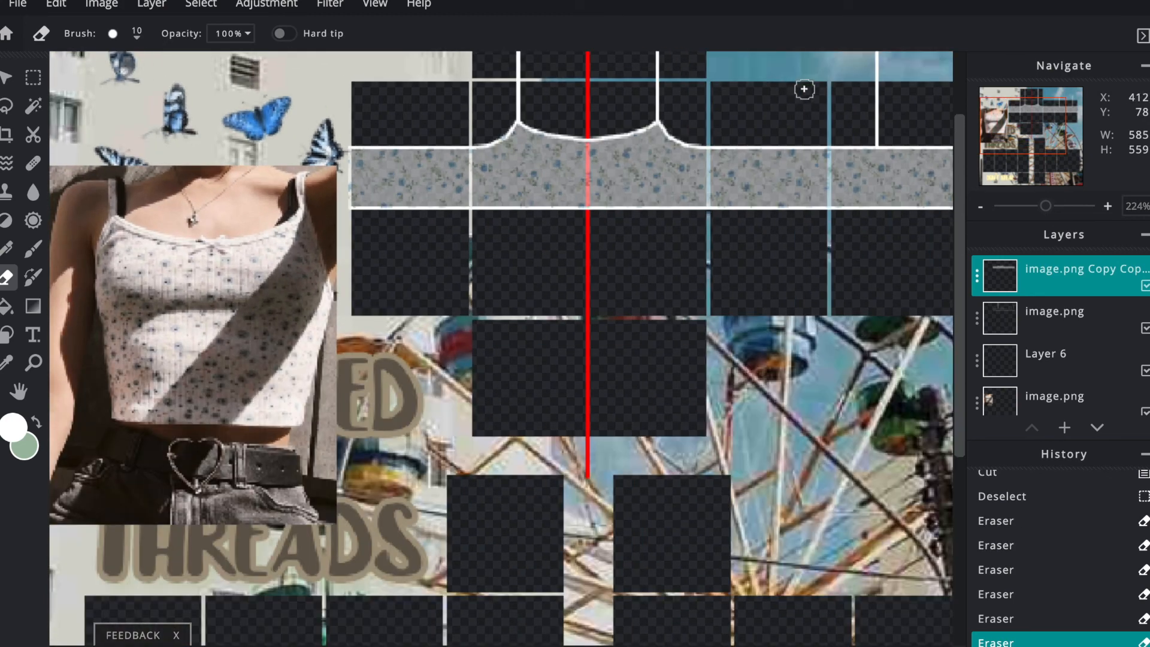
scroll(804, 90, down, 4)
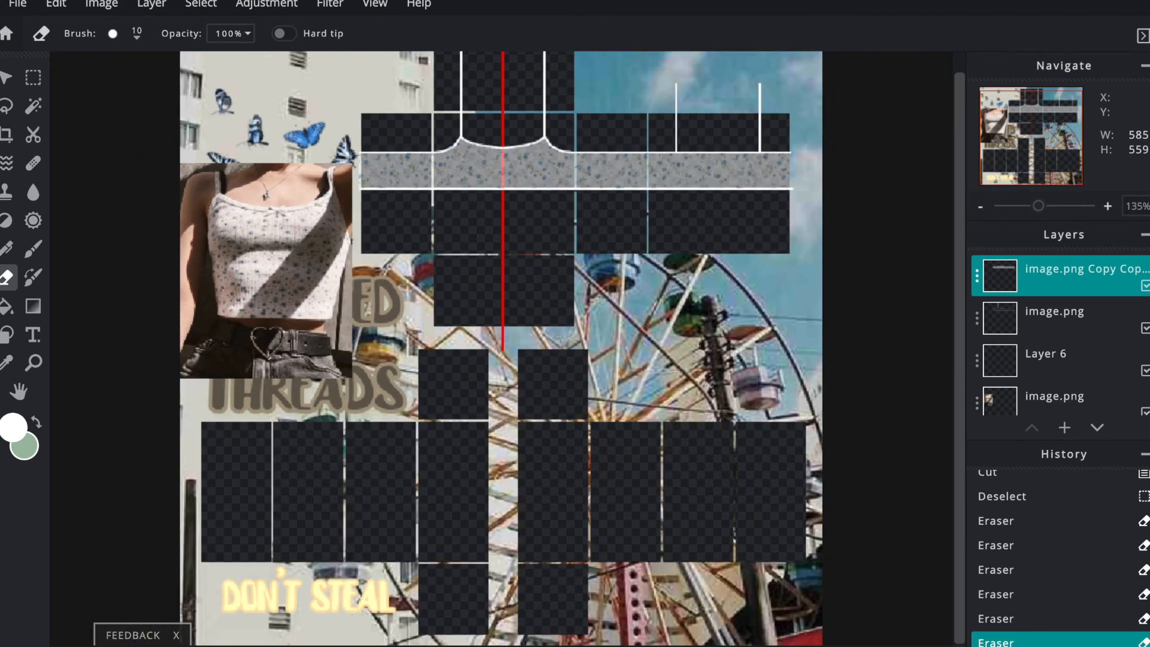
Set the floral pattern layer's Transparency to 100 and move that layer below the white outline layer
click(6, 76)
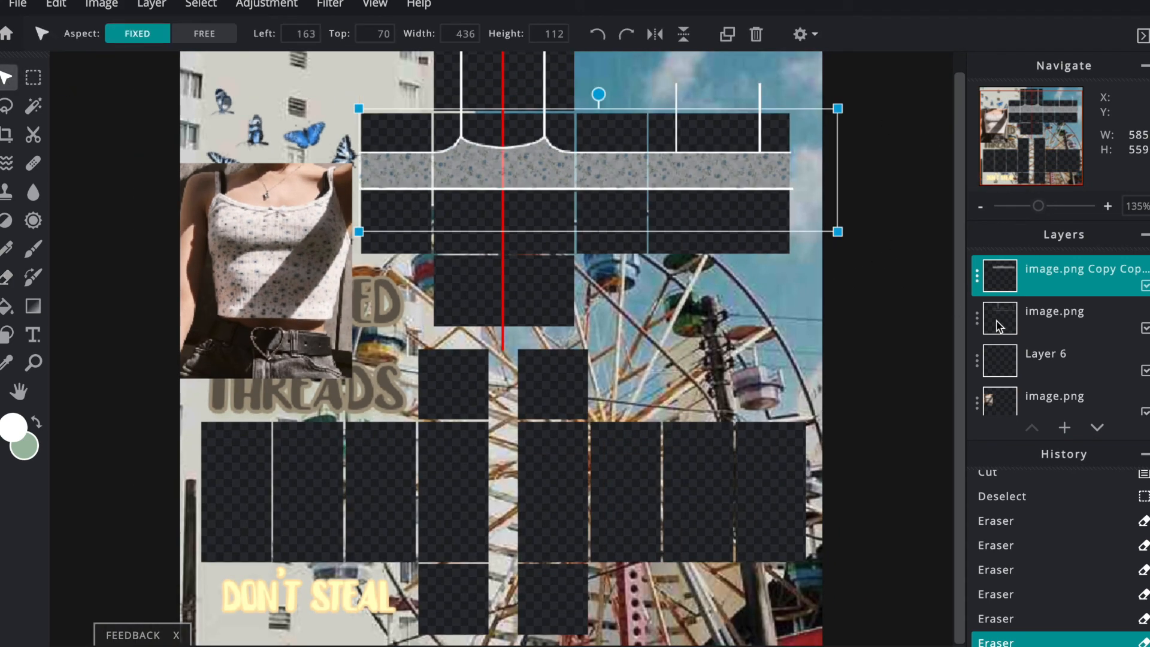
click(982, 277)
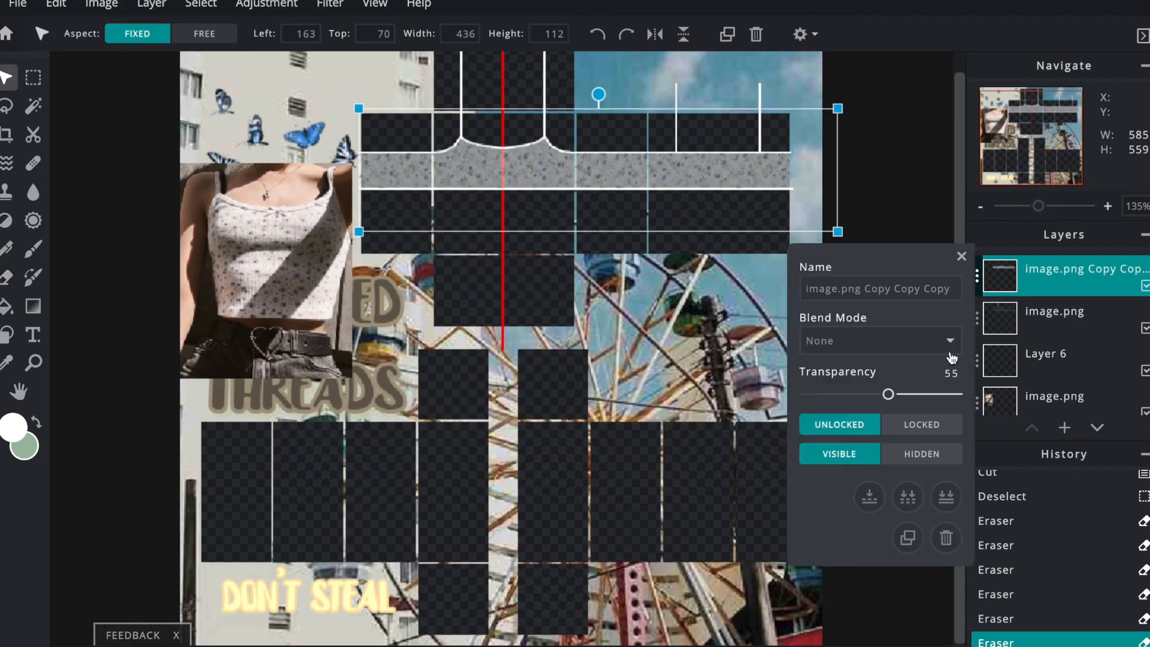
drag(889, 394, 1062, 400)
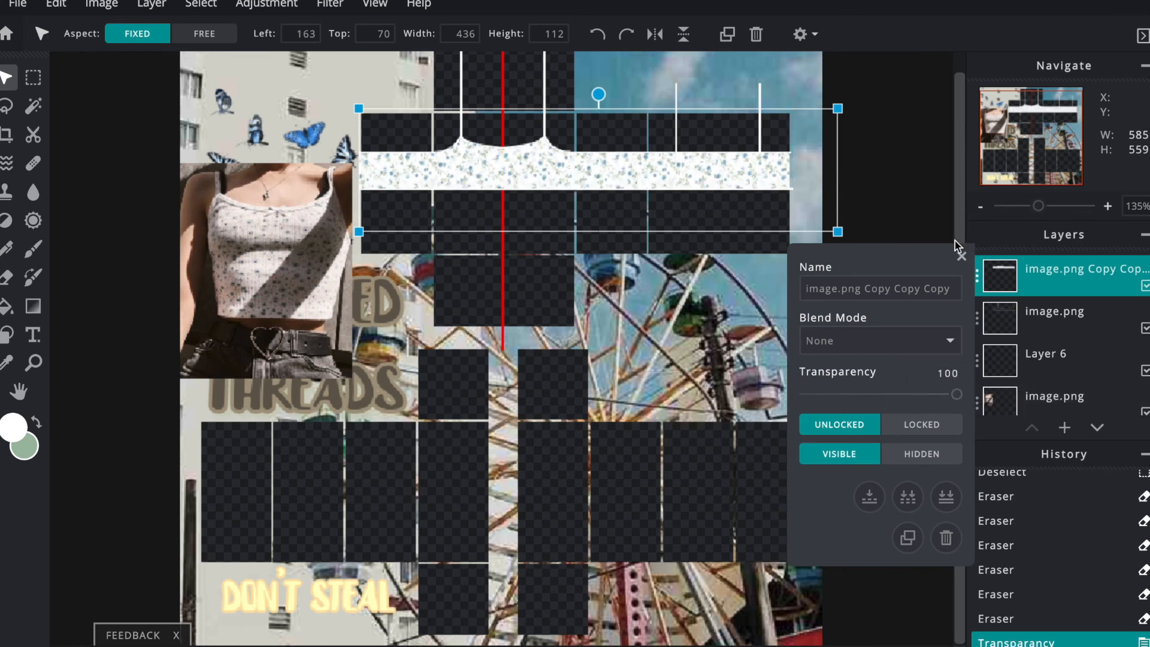
click(1029, 318)
drag(1025, 278, 1032, 319)
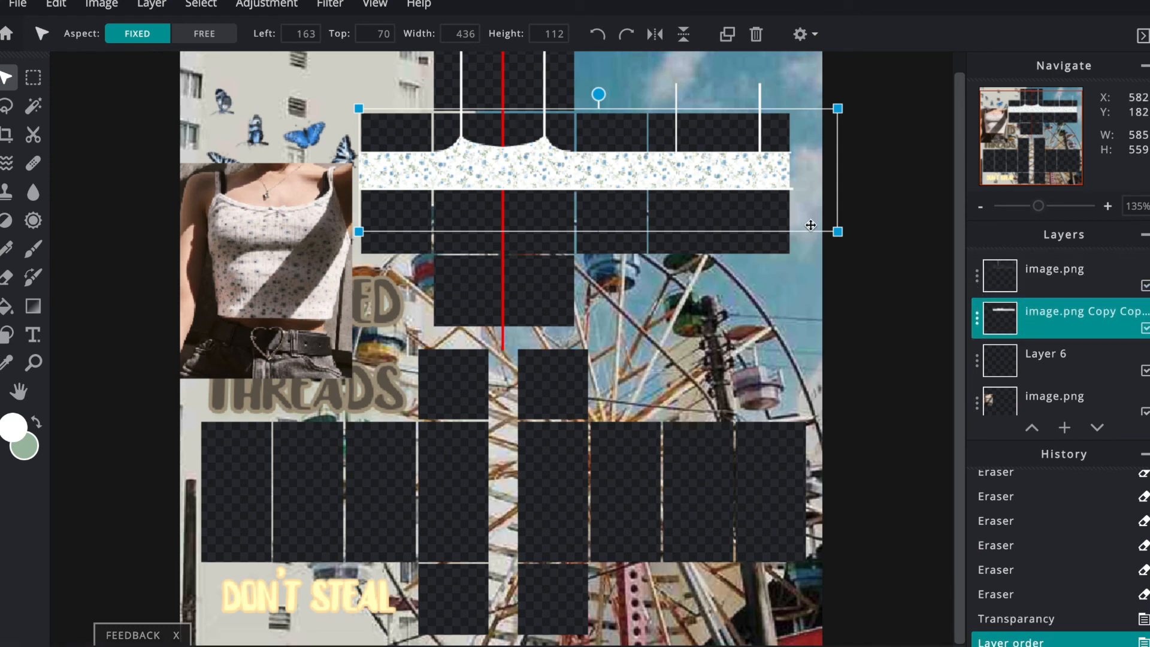
click(908, 274)
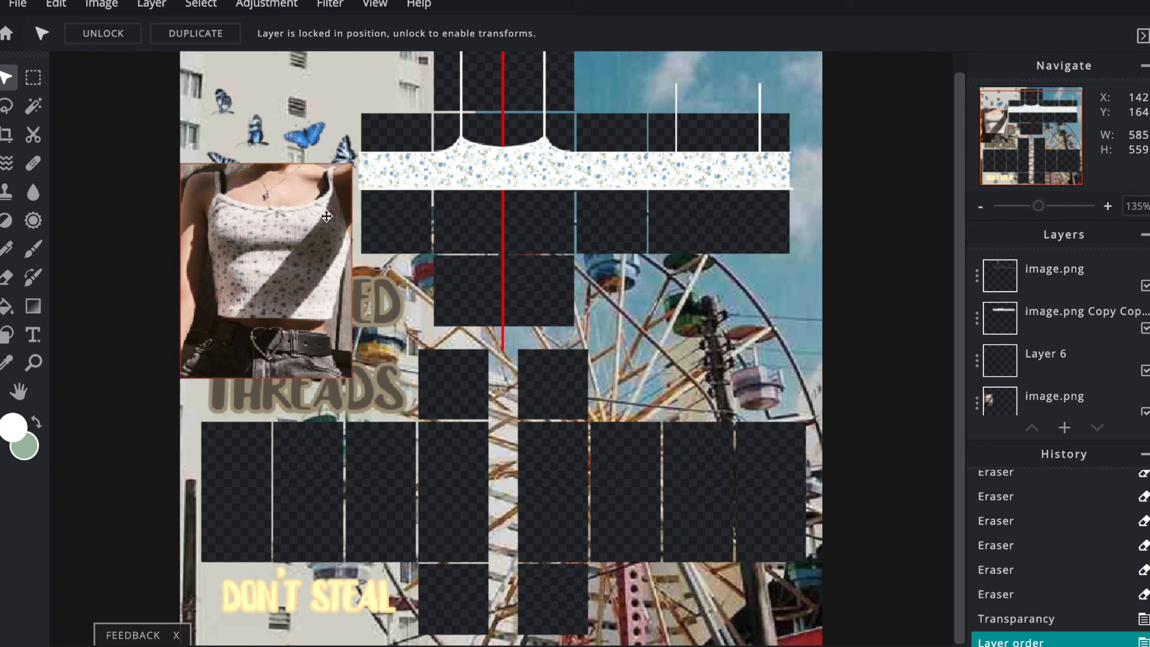
Hide Layer 6, which holds the red vertical centre guide line
scroll(1102, 361, down, 1)
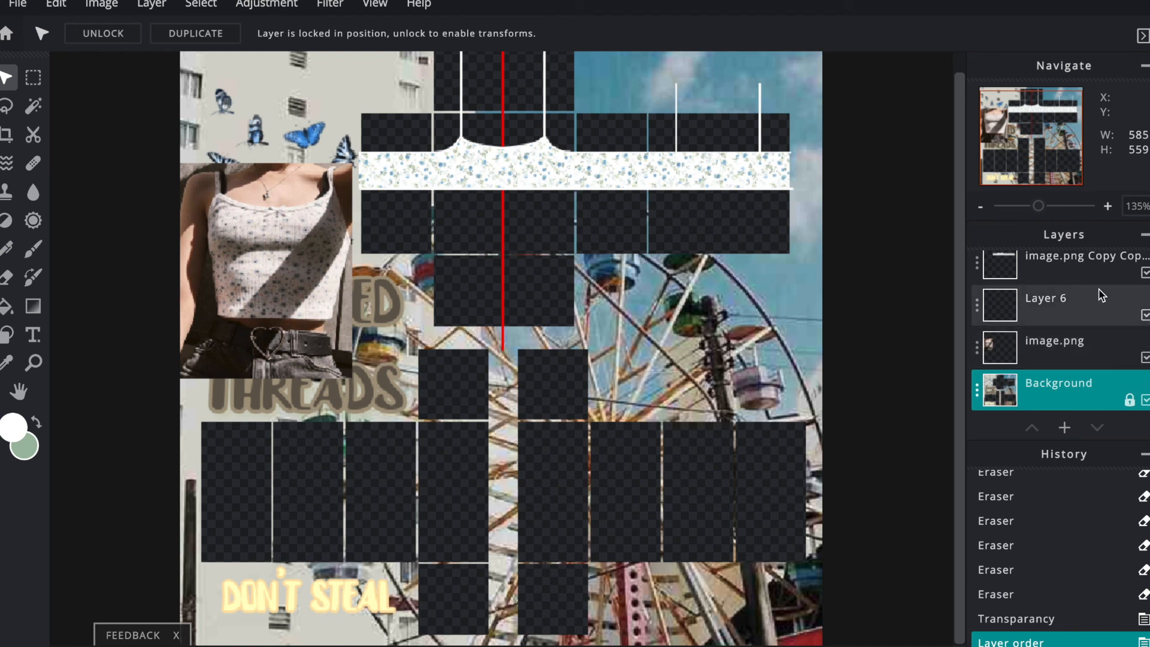
click(1145, 316)
scroll(700, 226, down, 2)
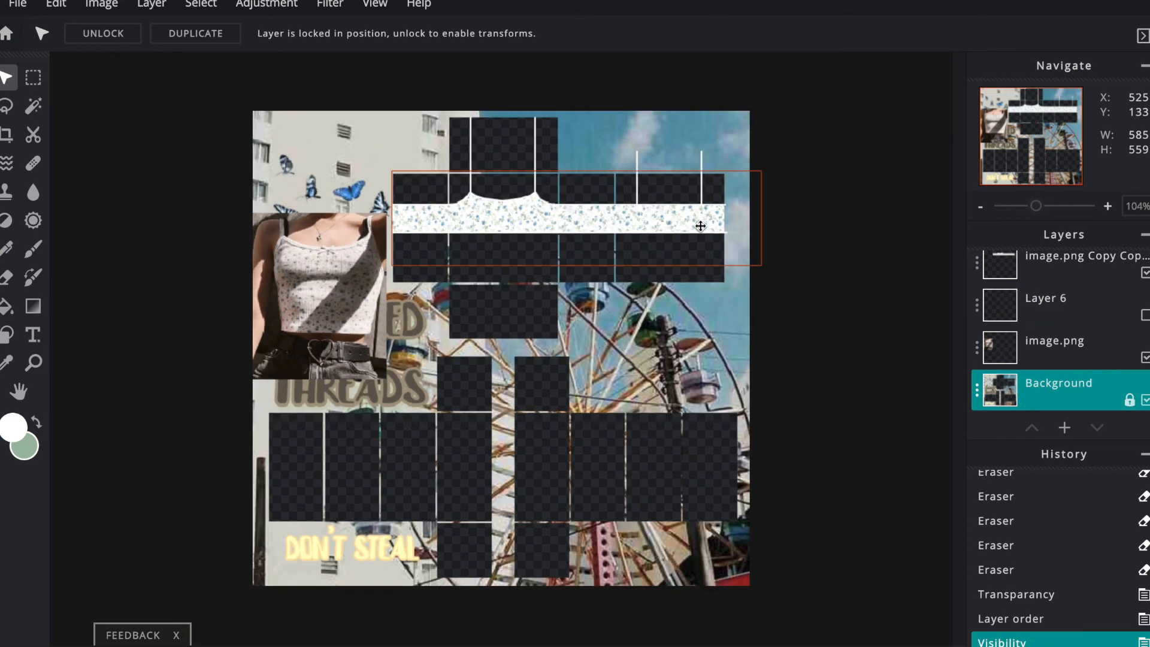
scroll(700, 226, up, 1)
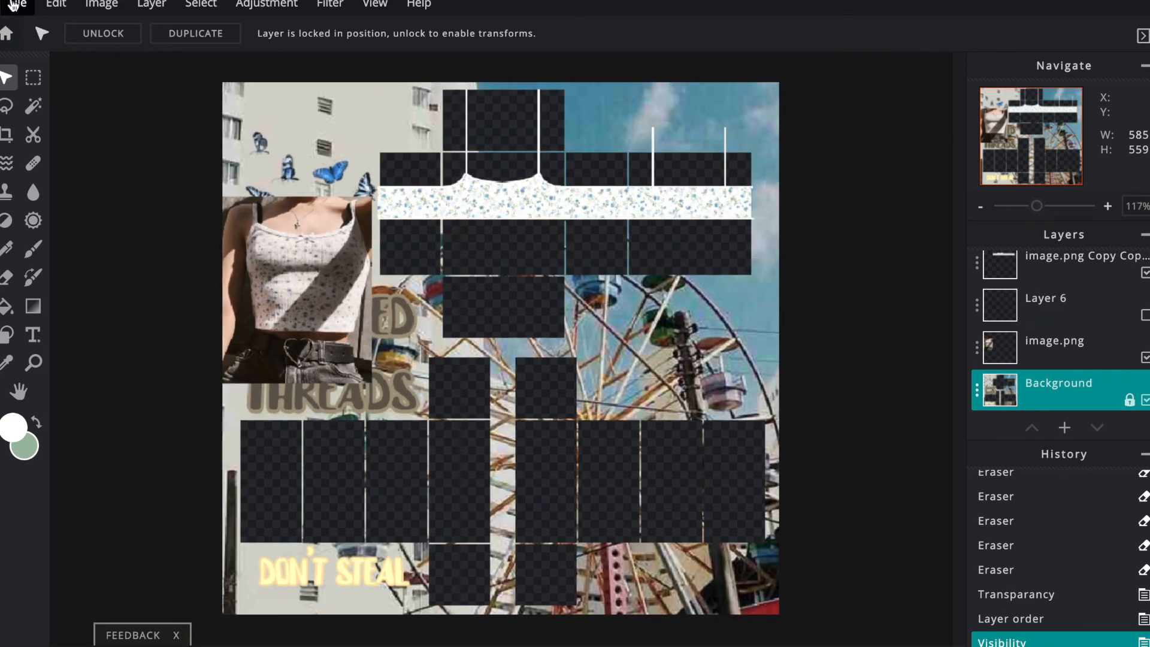
Save the image as a PNG named flaneur, download it, and dismiss the save dialog
click(15, 6)
click(17, 4)
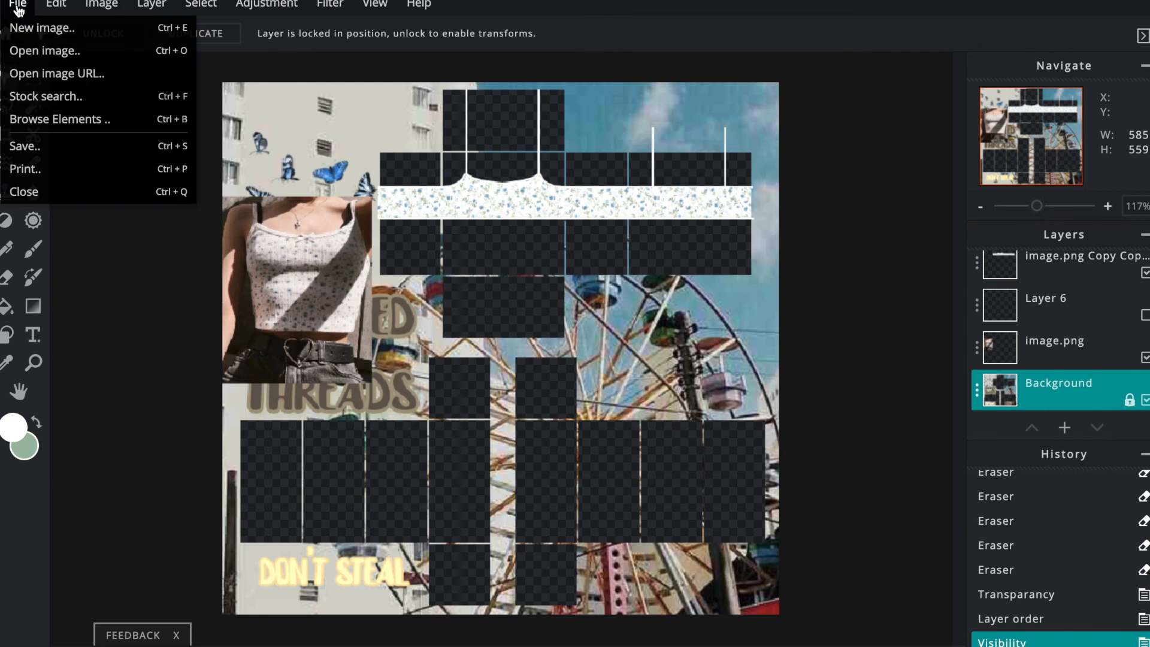
click(41, 145)
click(711, 231)
drag(742, 233, 513, 232)
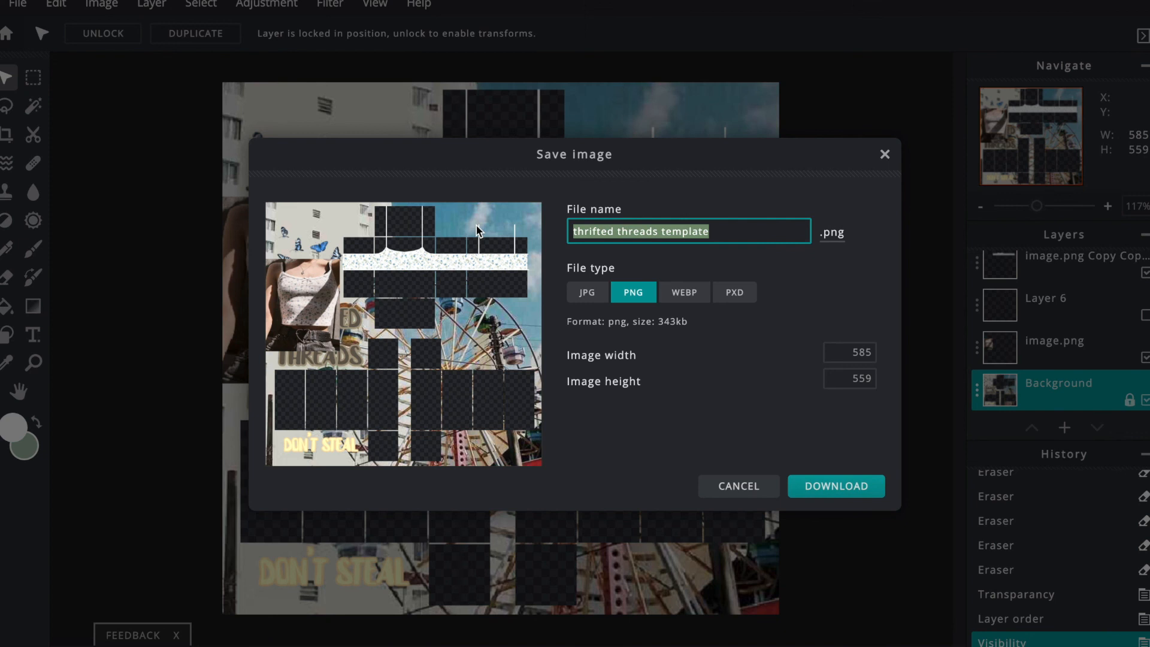
key(BackSpace)
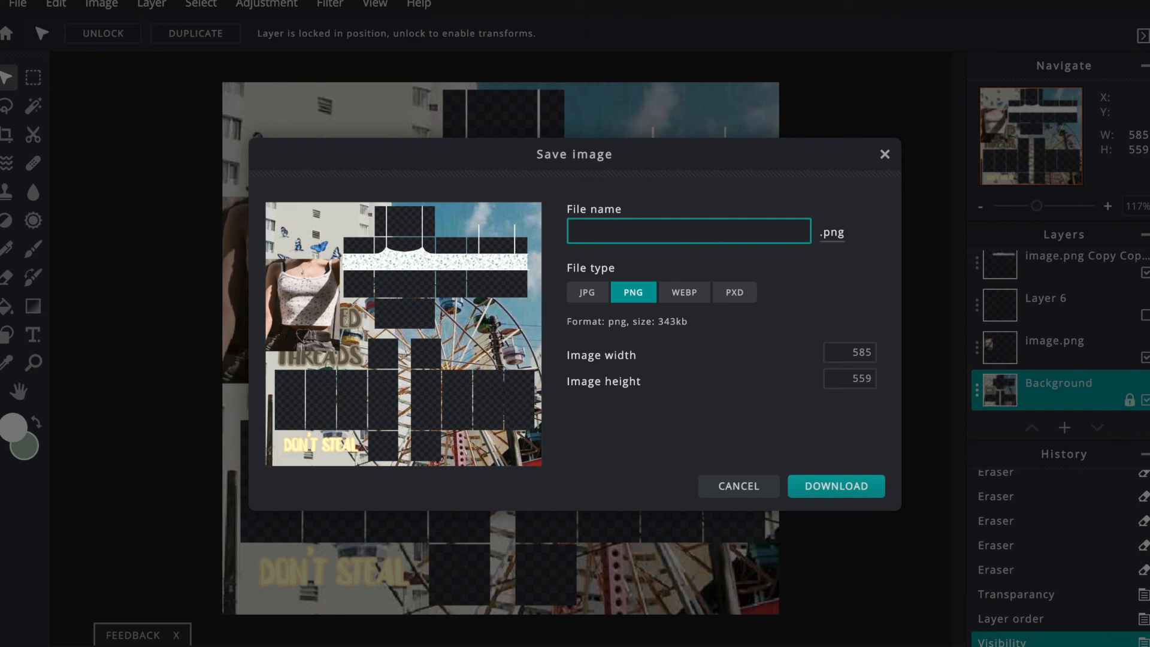
text(flaneur)
click(810, 488)
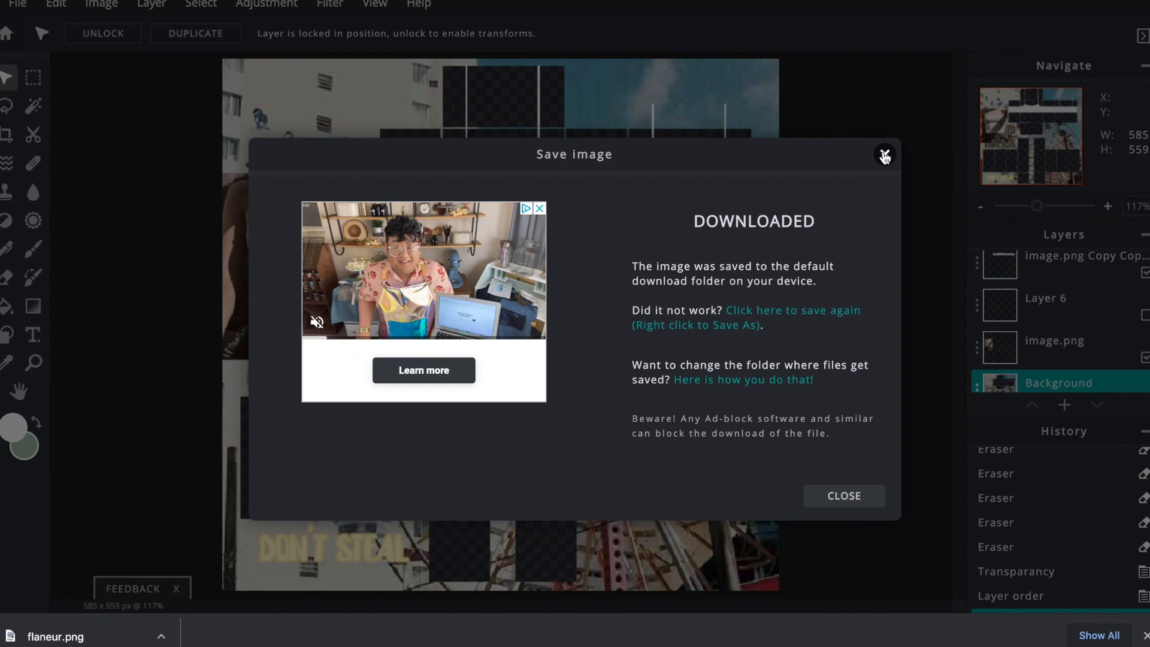
click(885, 157)
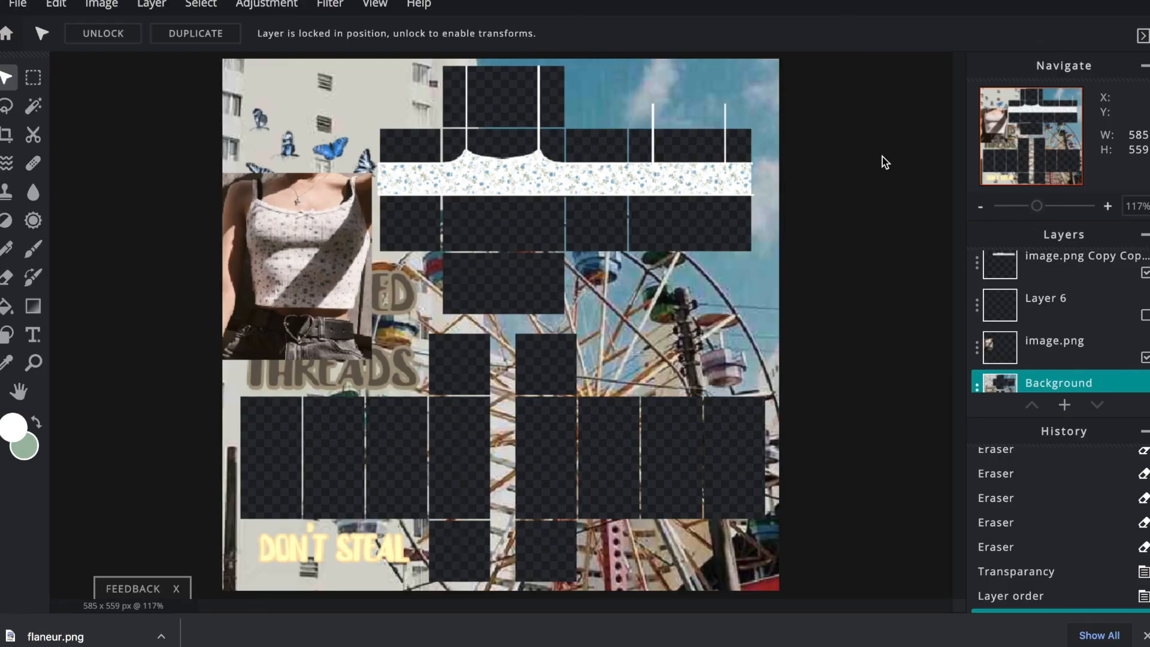